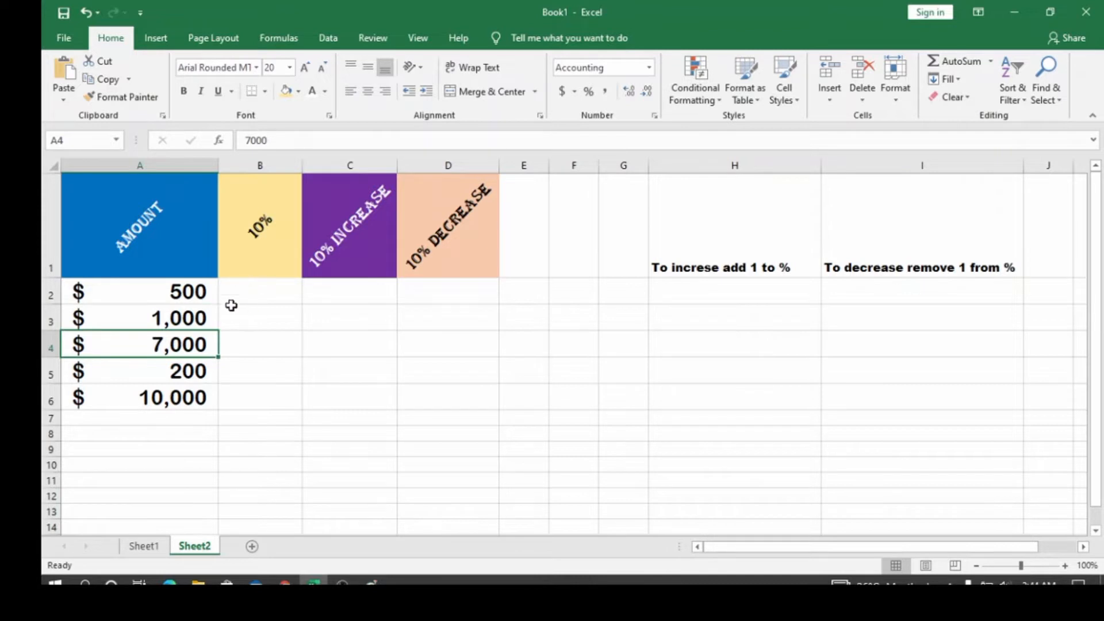
Calculate 10% of each amount in B2:B6 by entering =A2*10% in B2 and filling it down to row 6.
click(254, 297)
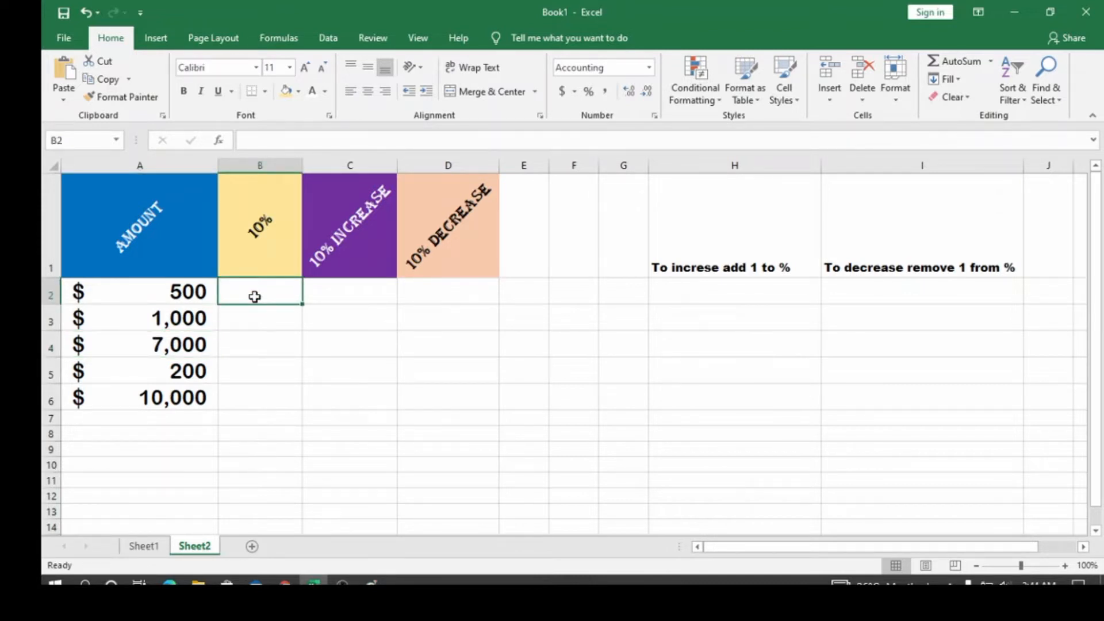
text(=)
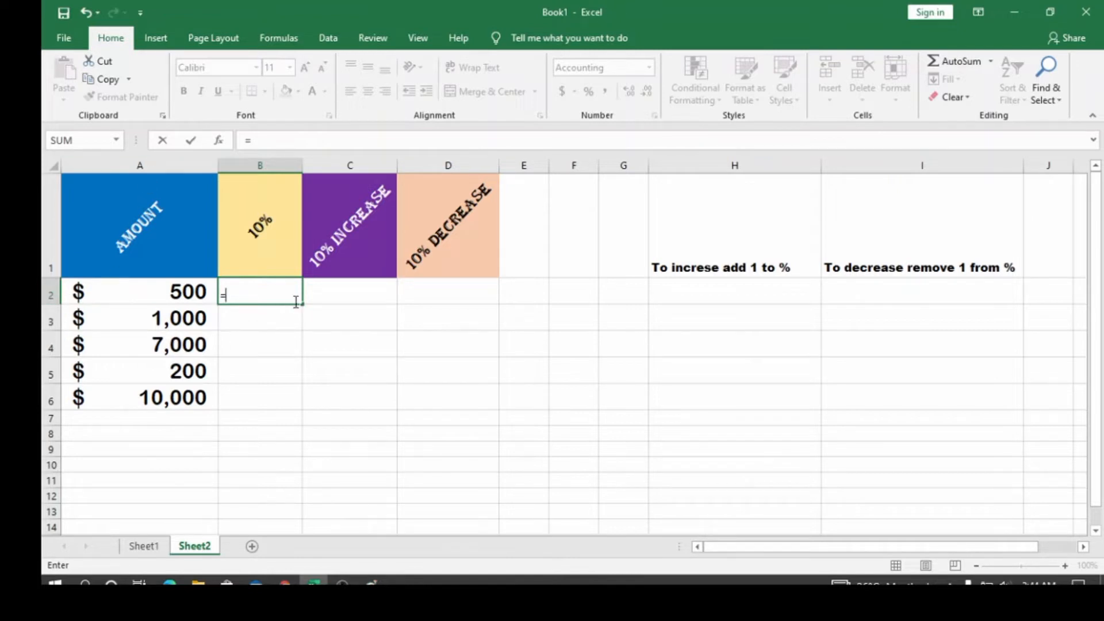
text(a)
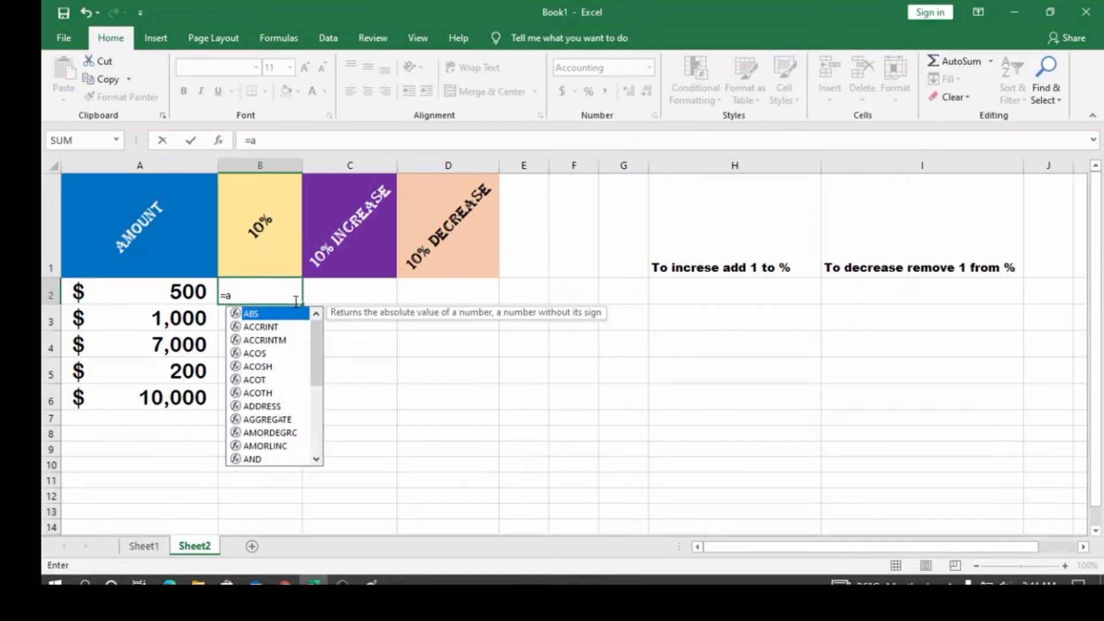
text(2*)
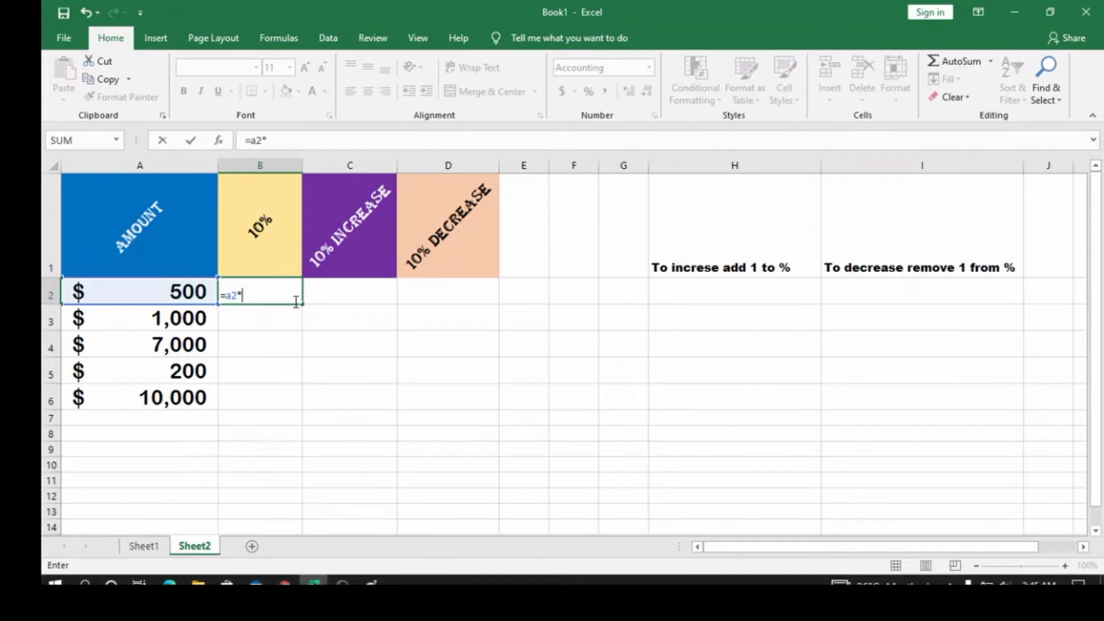
text(10%)
key(Return)
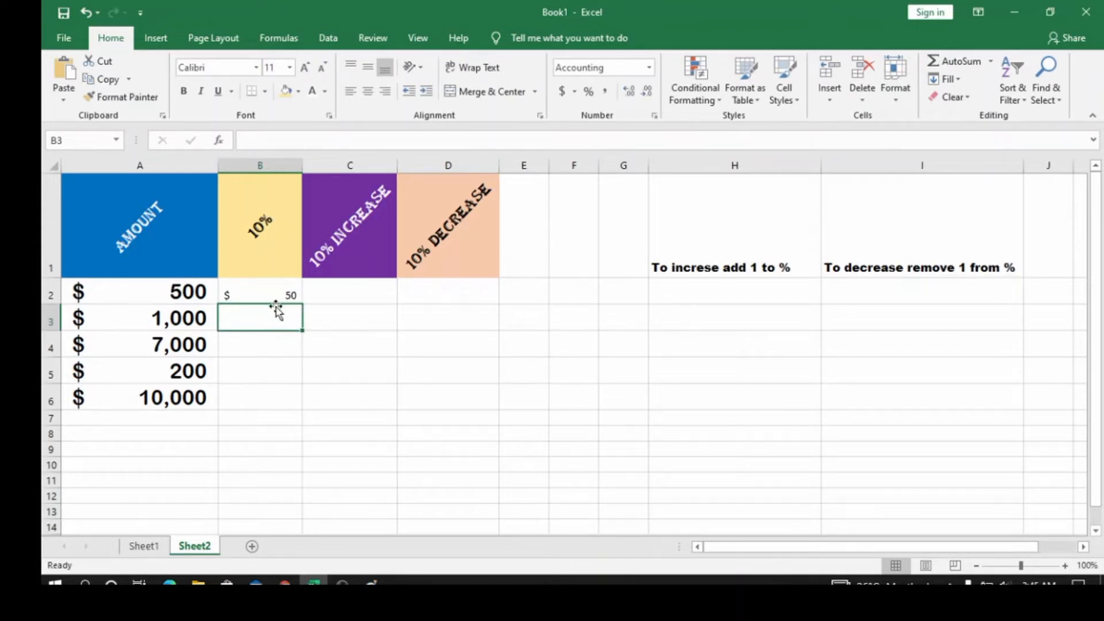
click(292, 296)
double_click(301, 304)
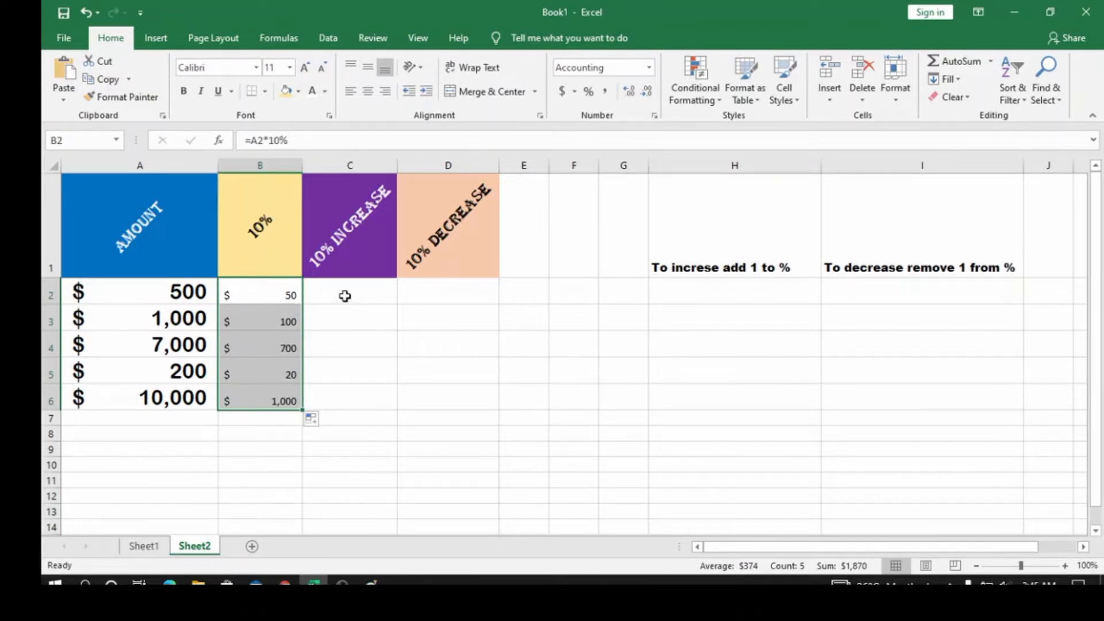
Fill the 10% INCREASE column by entering =A2+B2 in C2 and copying it down to C6.
click(345, 296)
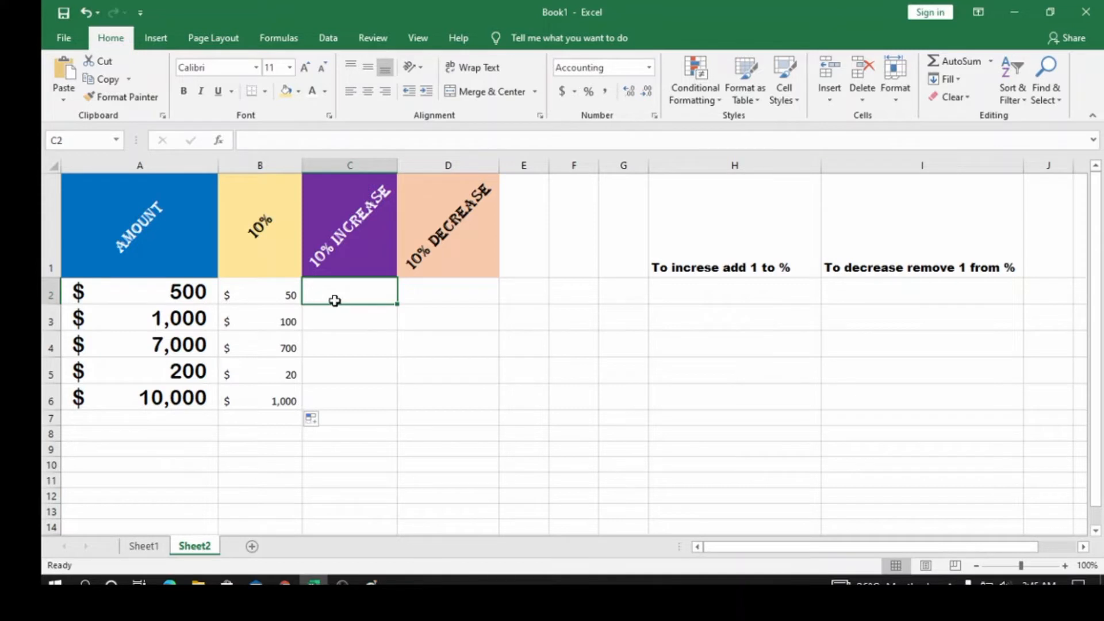
text(=)
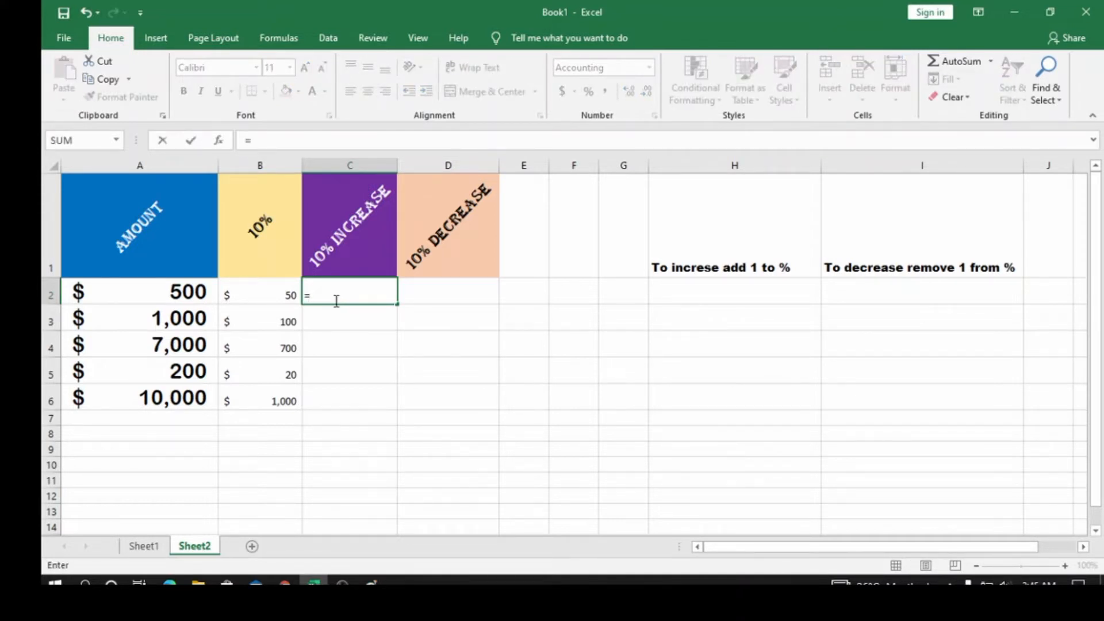
text(a2)
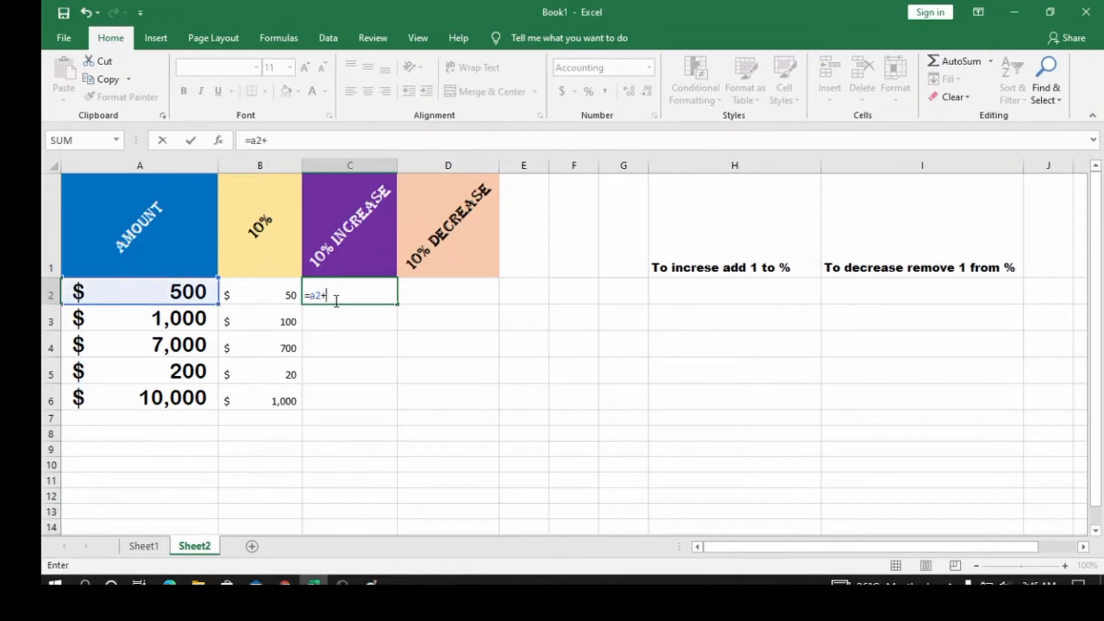
text(+b)
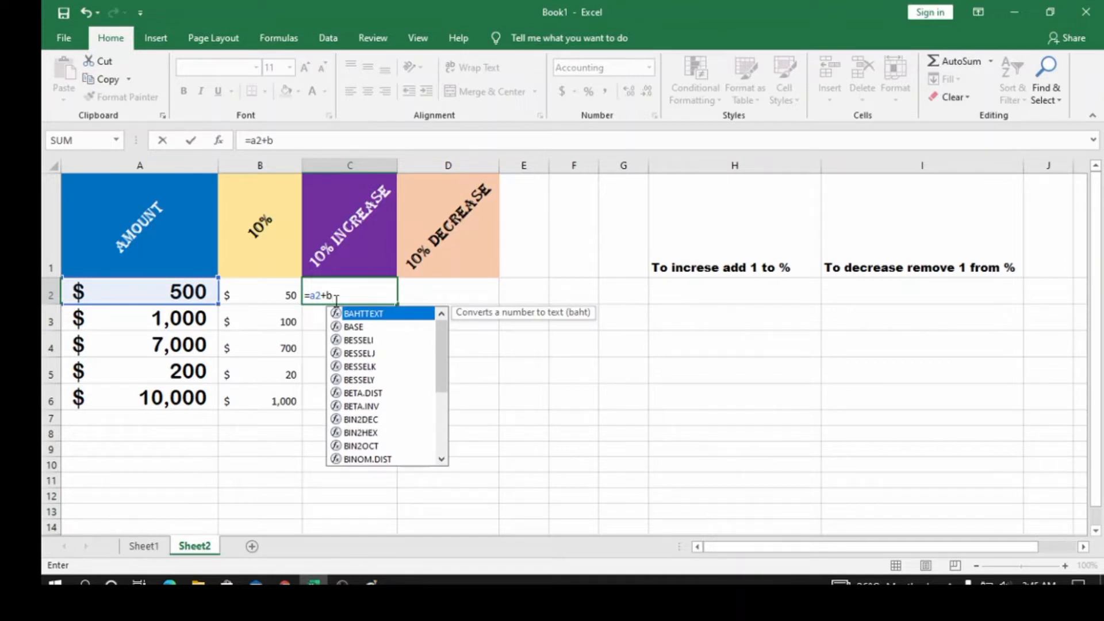
text(2)
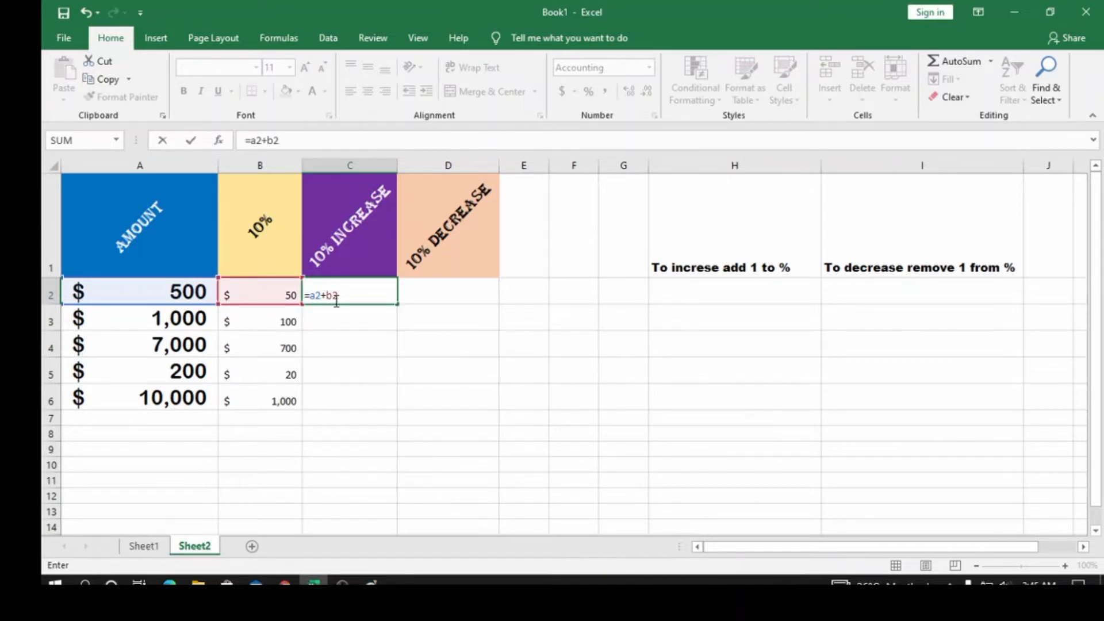
key(Return)
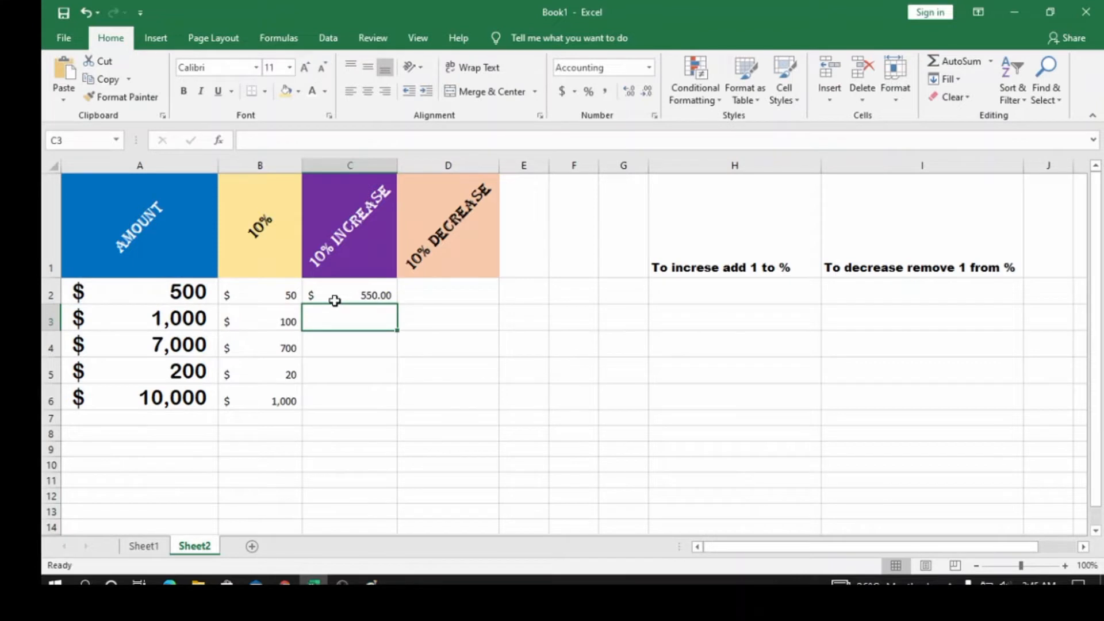
click(385, 296)
drag(398, 304, 397, 403)
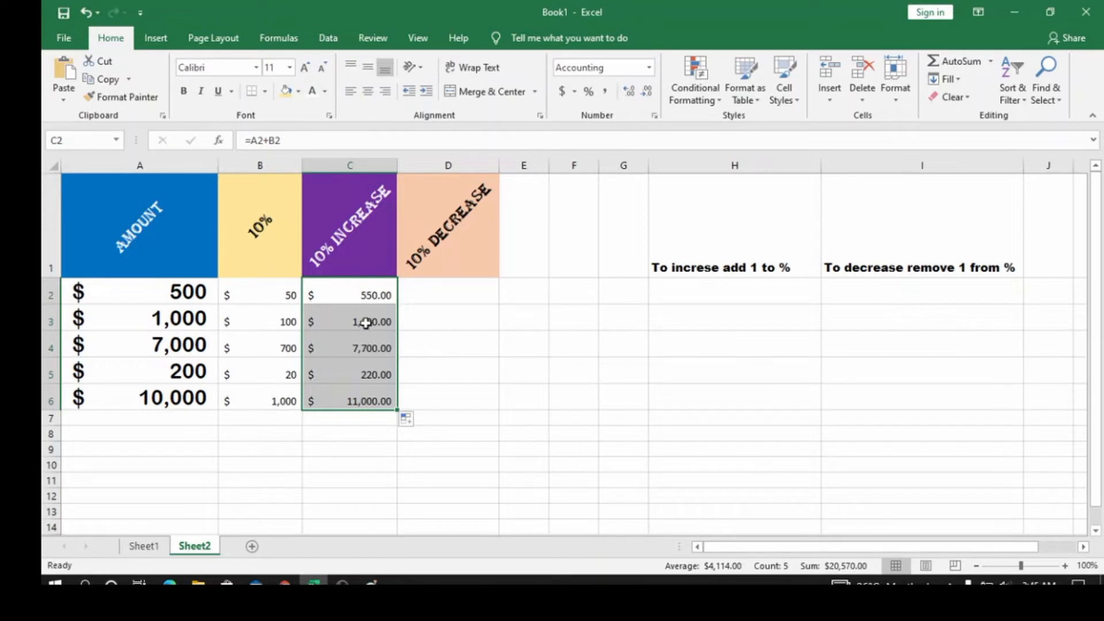
Fill the 10% DECREASE column by entering =A2-B2 in D2 and copying it down to D6.
click(458, 299)
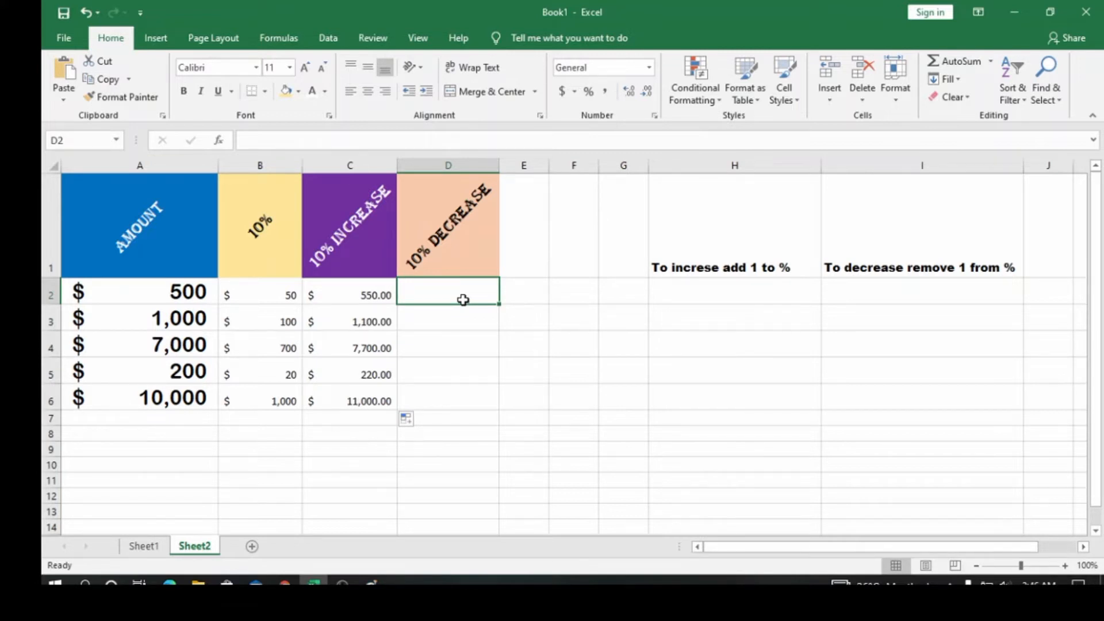
text(=)
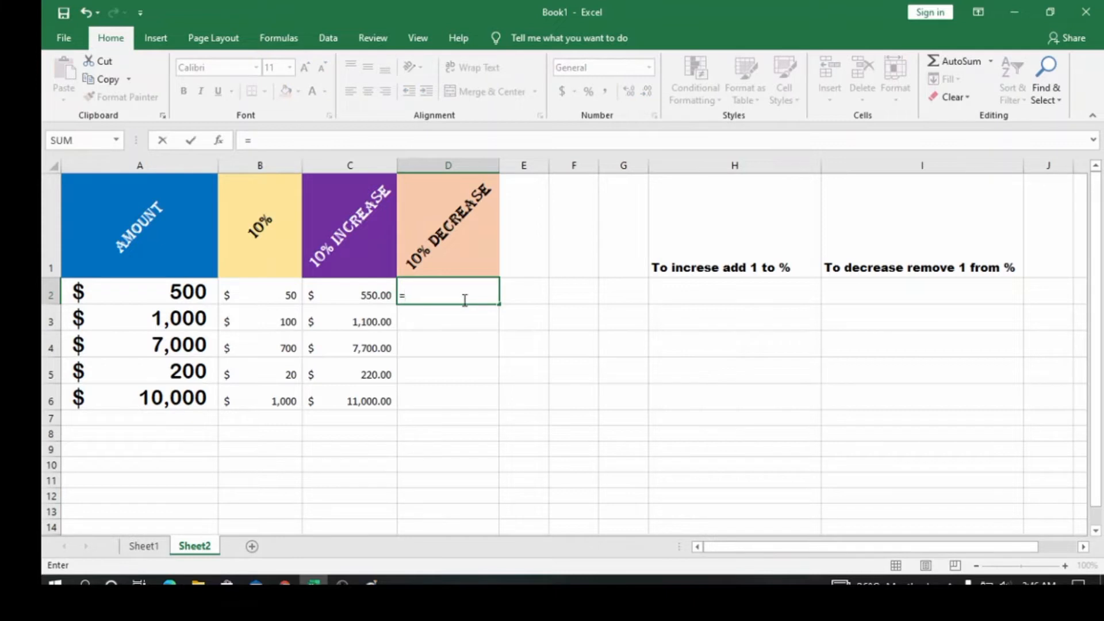
text(a2)
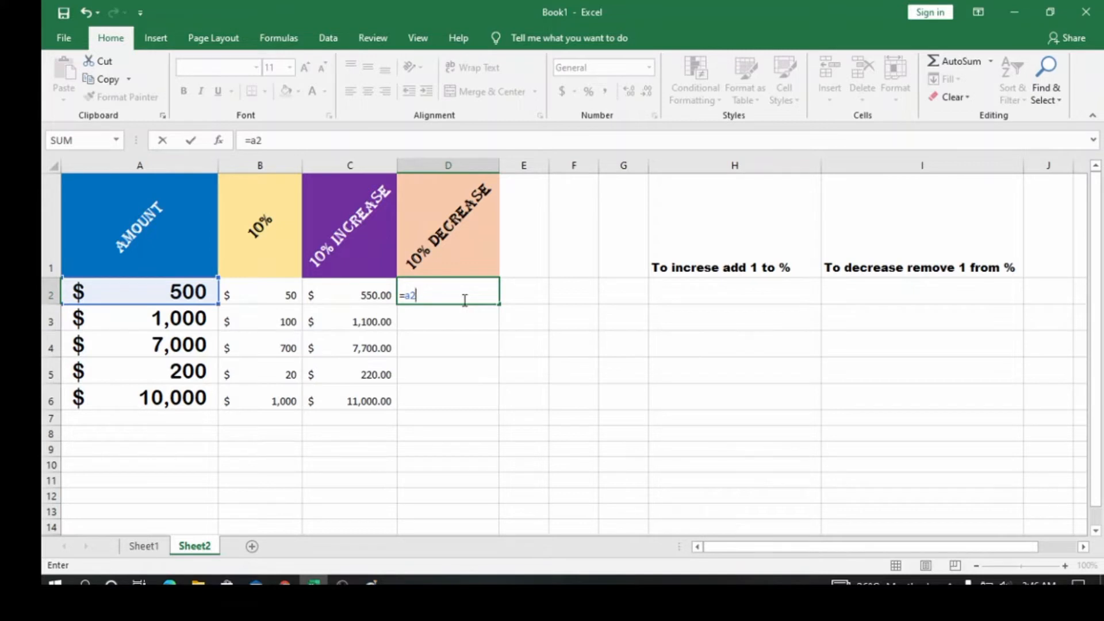
text(-b2)
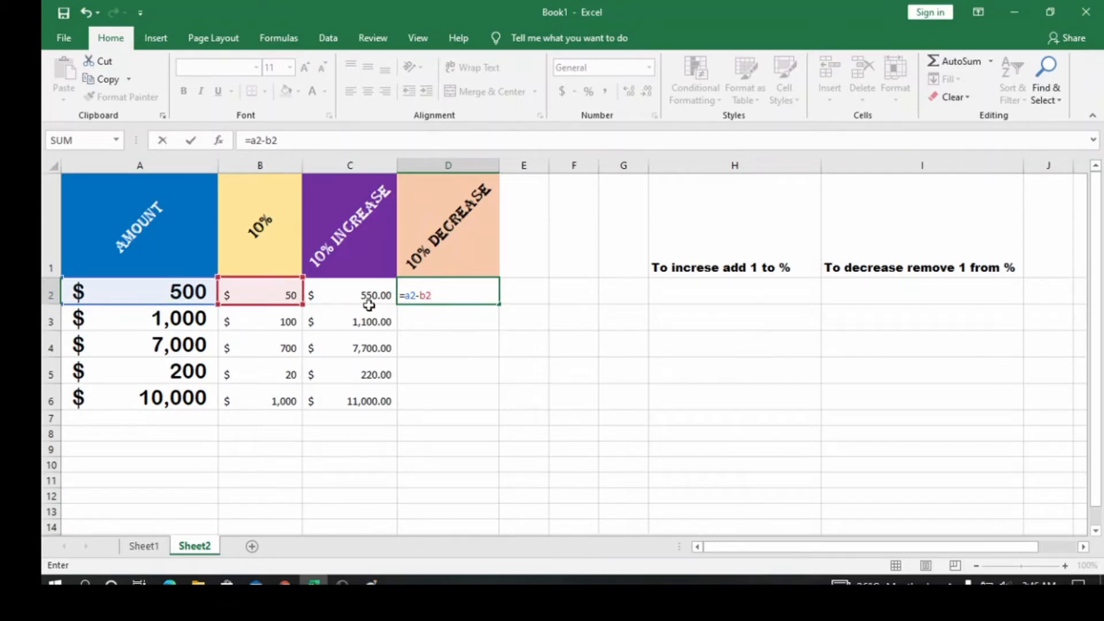
key(Return)
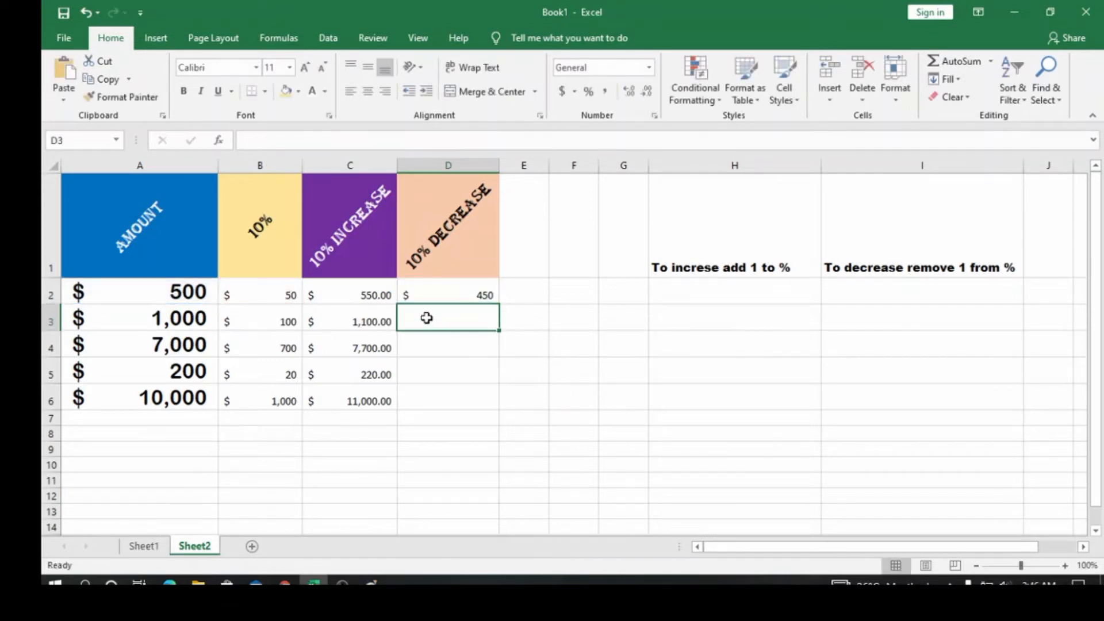
click(454, 294)
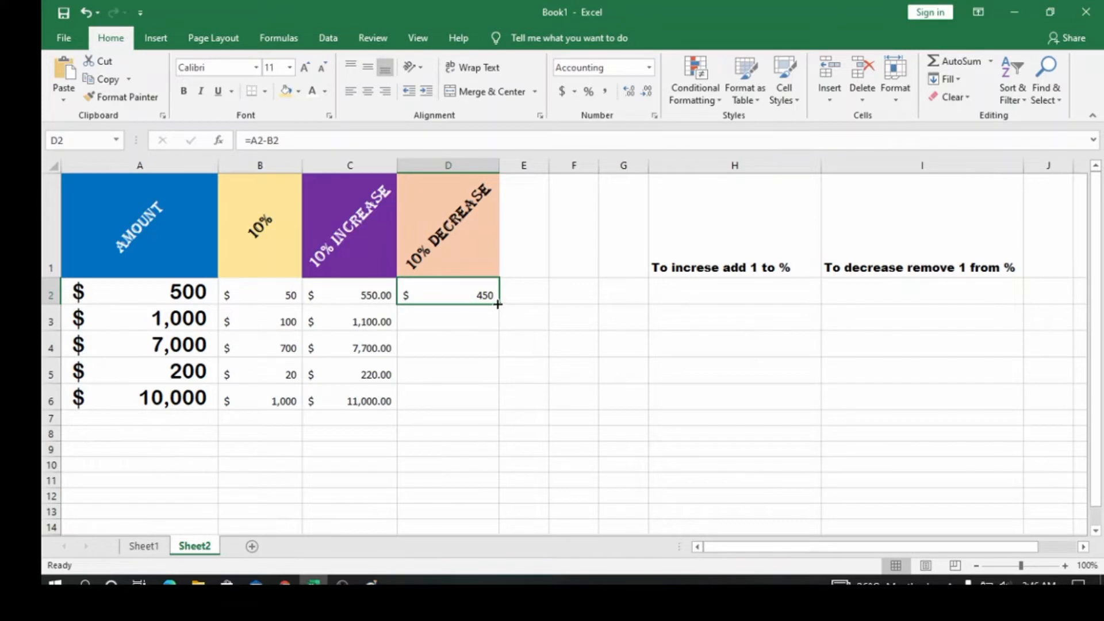
drag(500, 304, 499, 410)
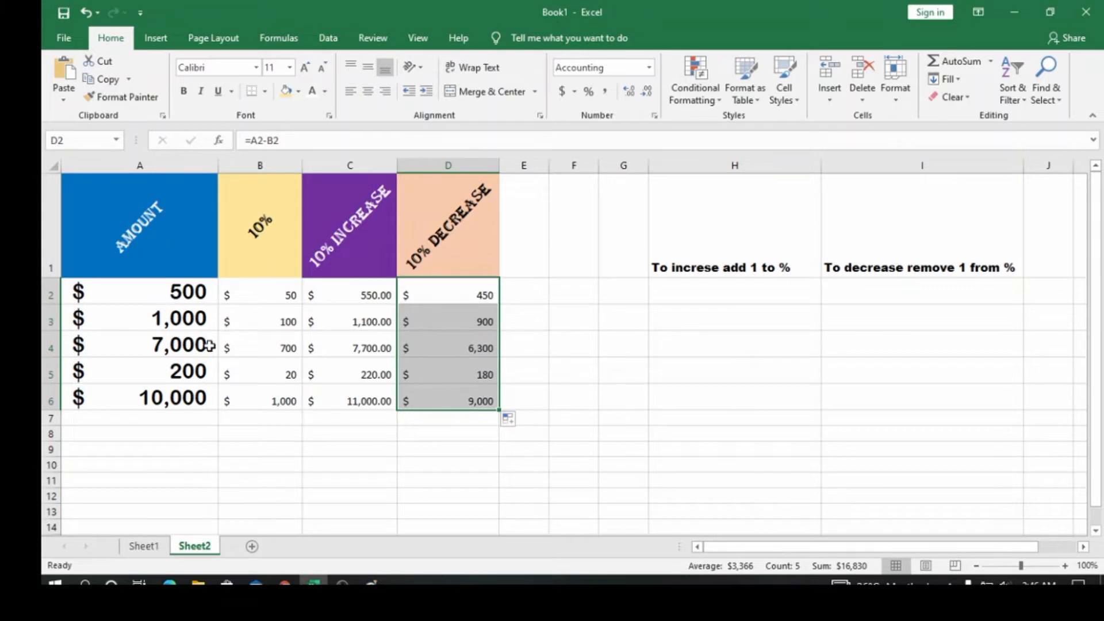
Increase the font size of the calculated values in B2:D6.
click(268, 295)
drag(267, 294, 450, 398)
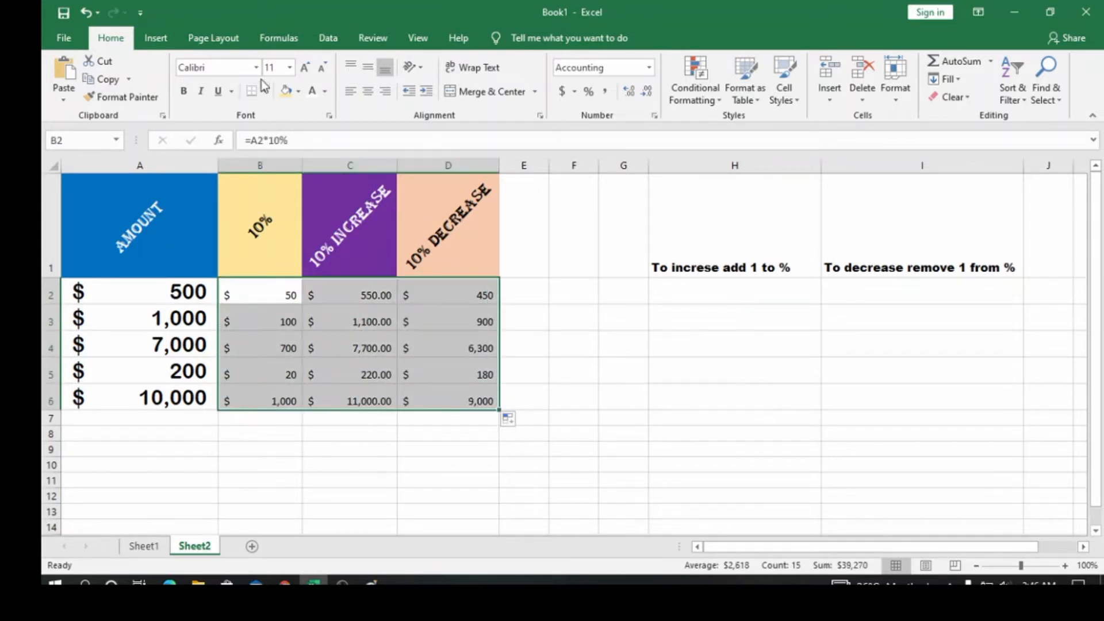
click(304, 69)
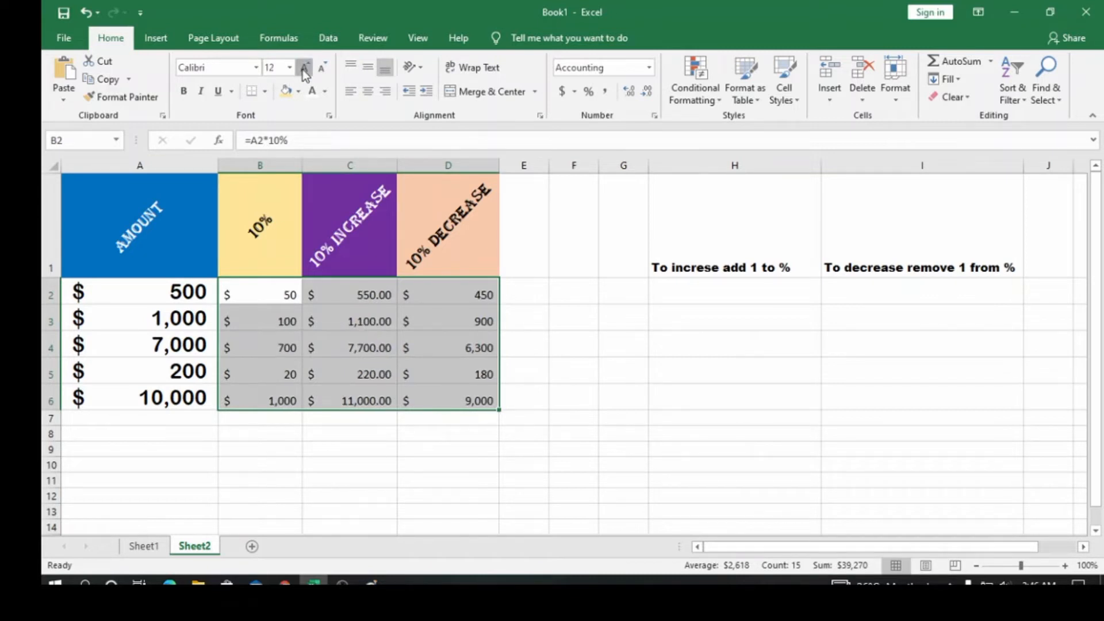
click(522, 346)
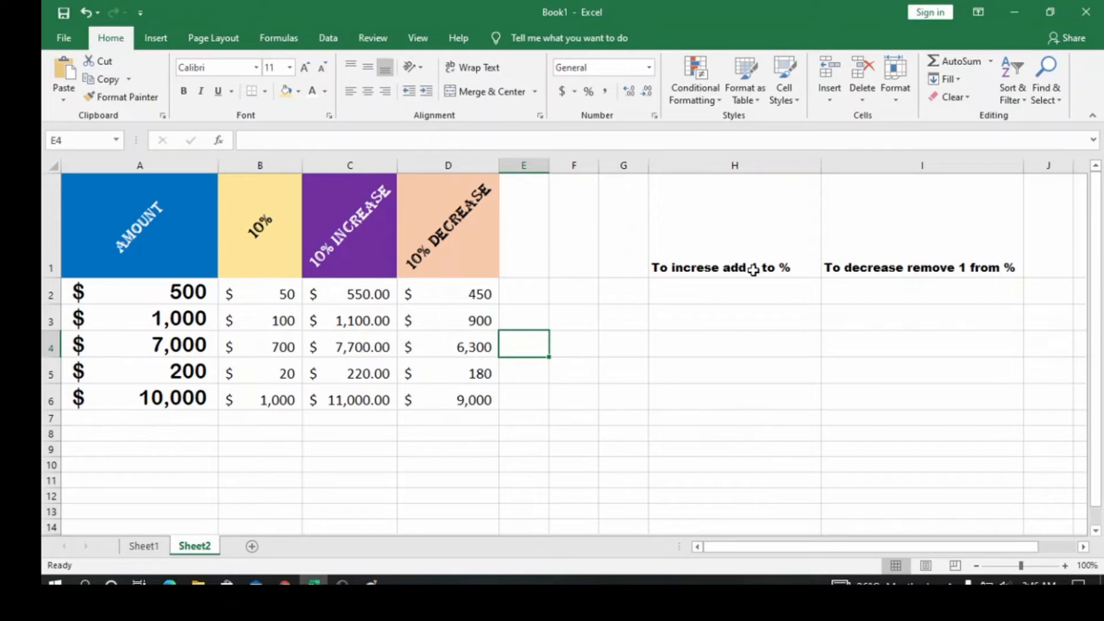
Under the "To increse add 1 to %" heading, enter =10% in H2 and 1.1 in H3.
click(703, 293)
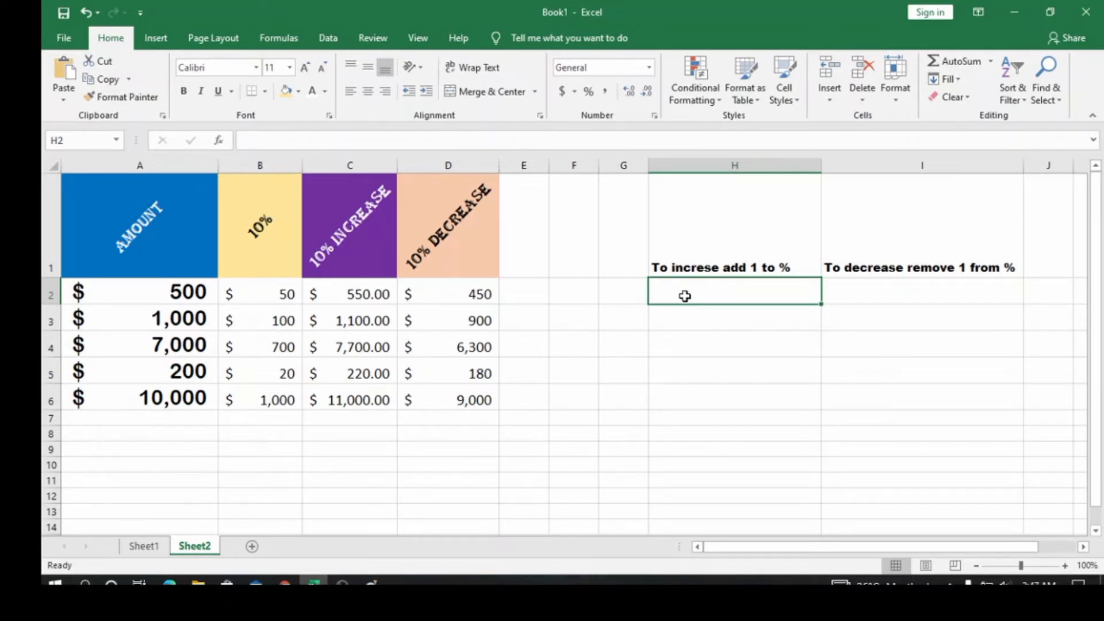
text(=10)
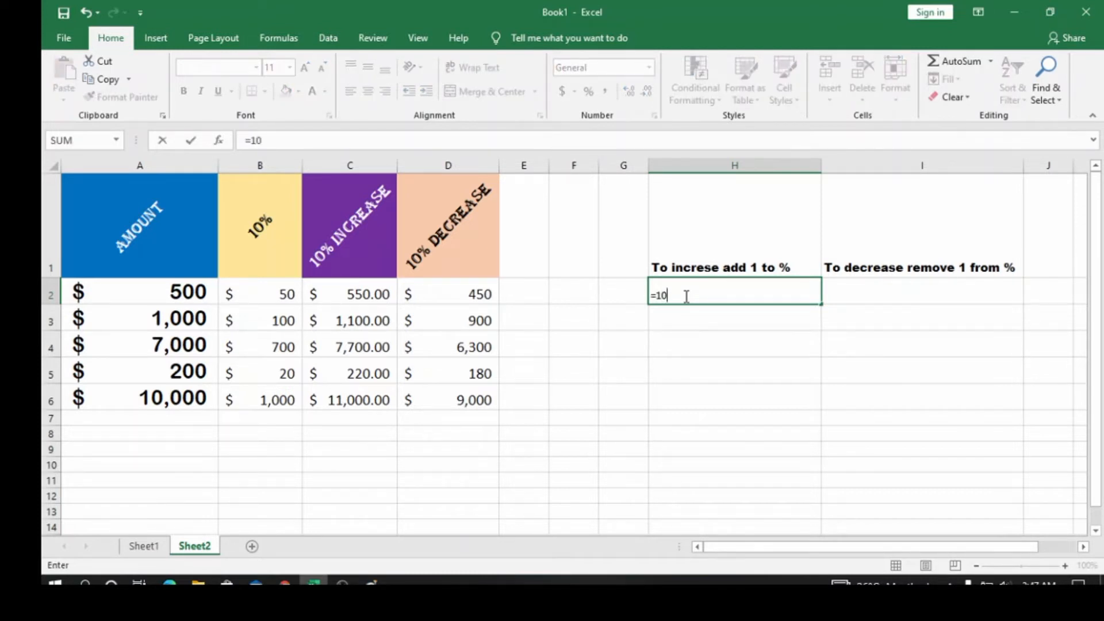
text(%)
key(Return)
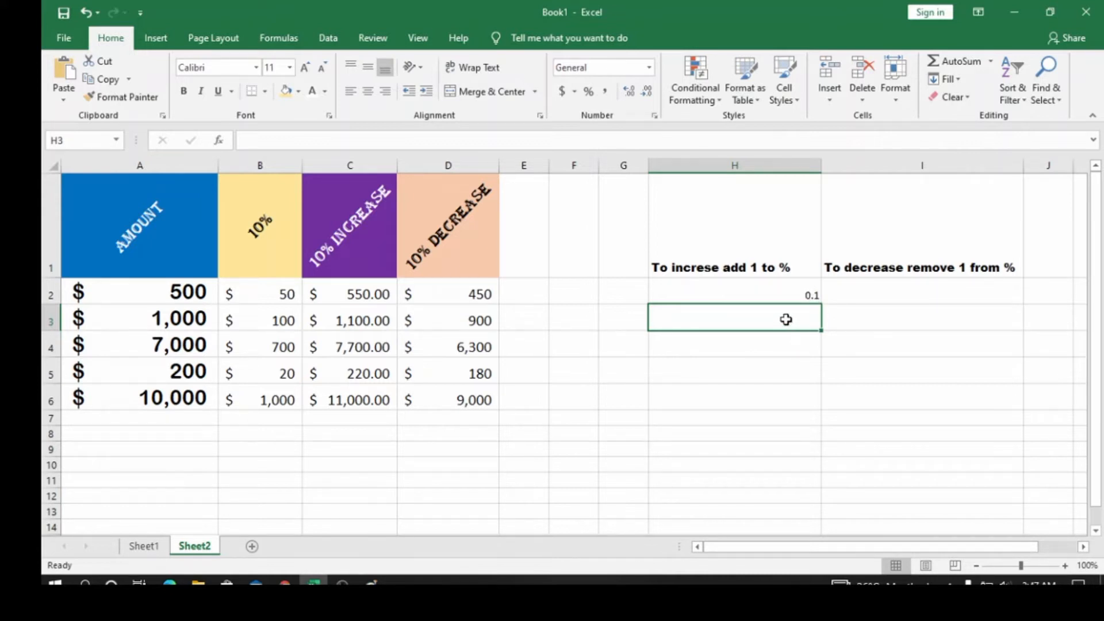
text(1.1)
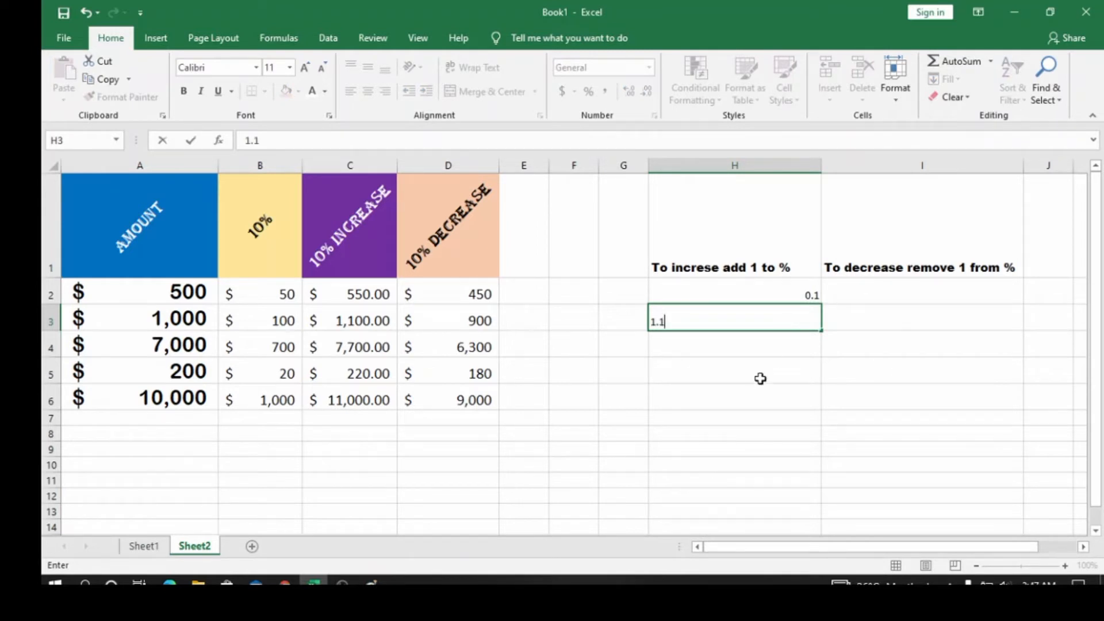
key(Return)
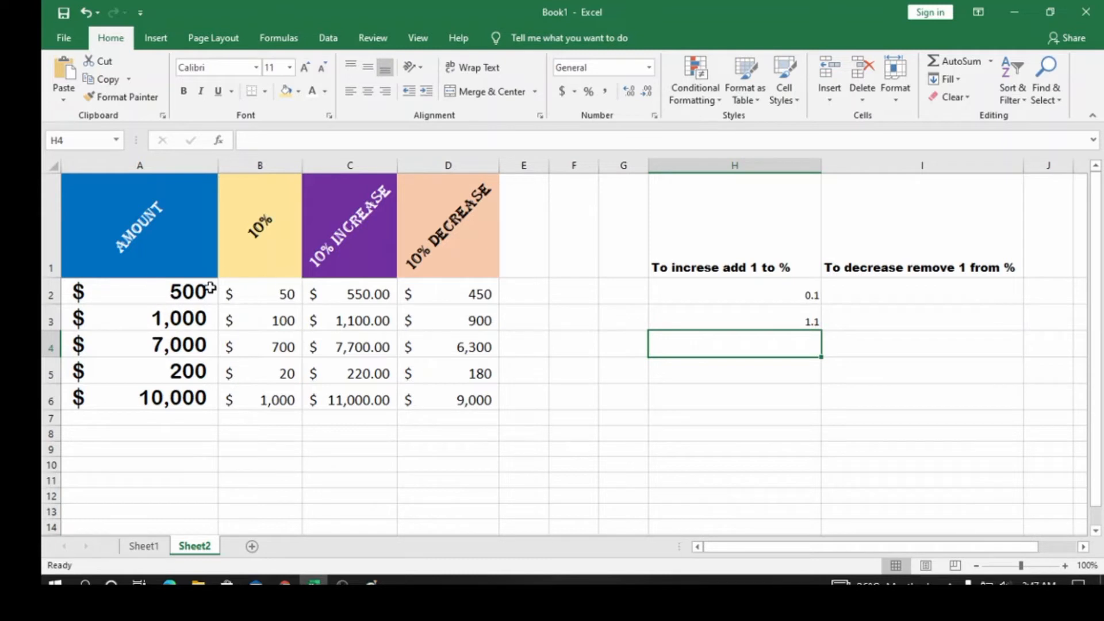
Enter the heading "10% increase method 2" in F1 and widen column F to fit the text.
click(572, 259)
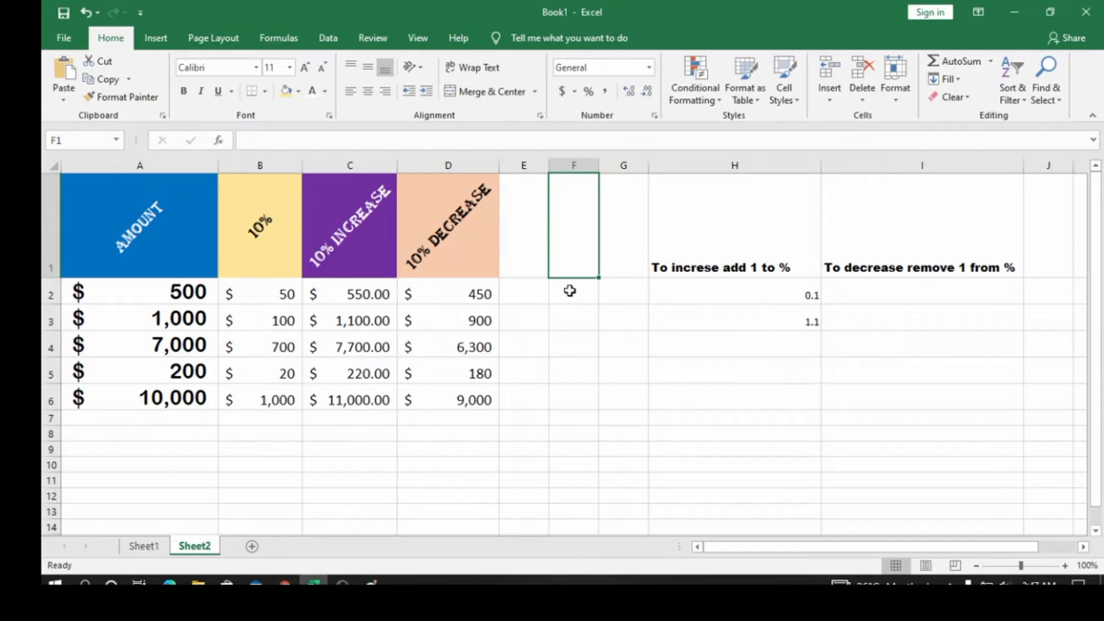
text(10)
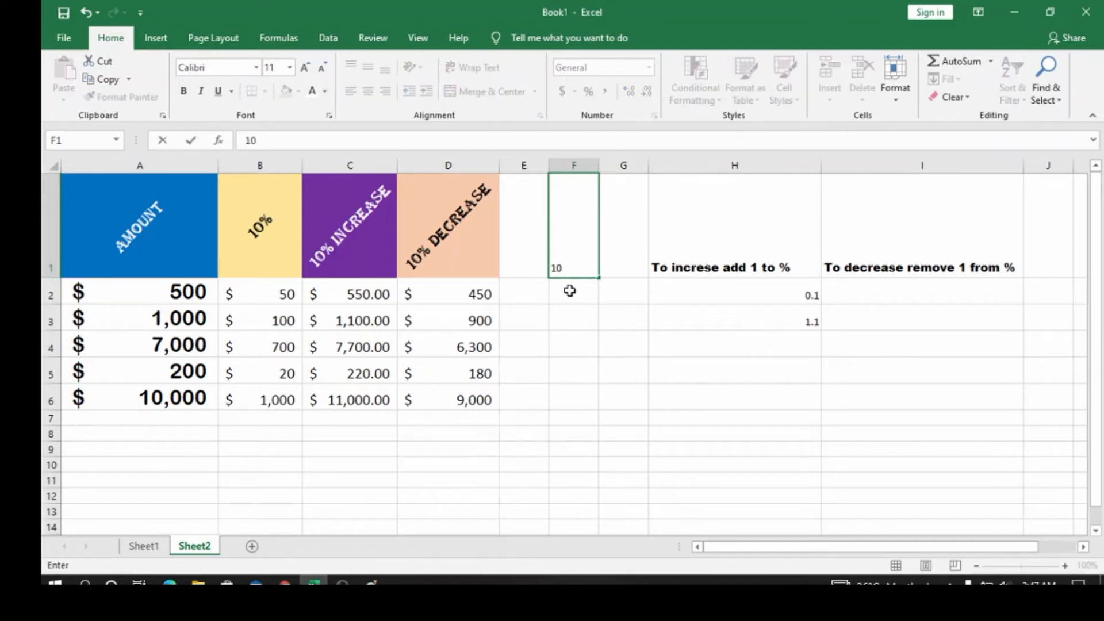
text(% increase)
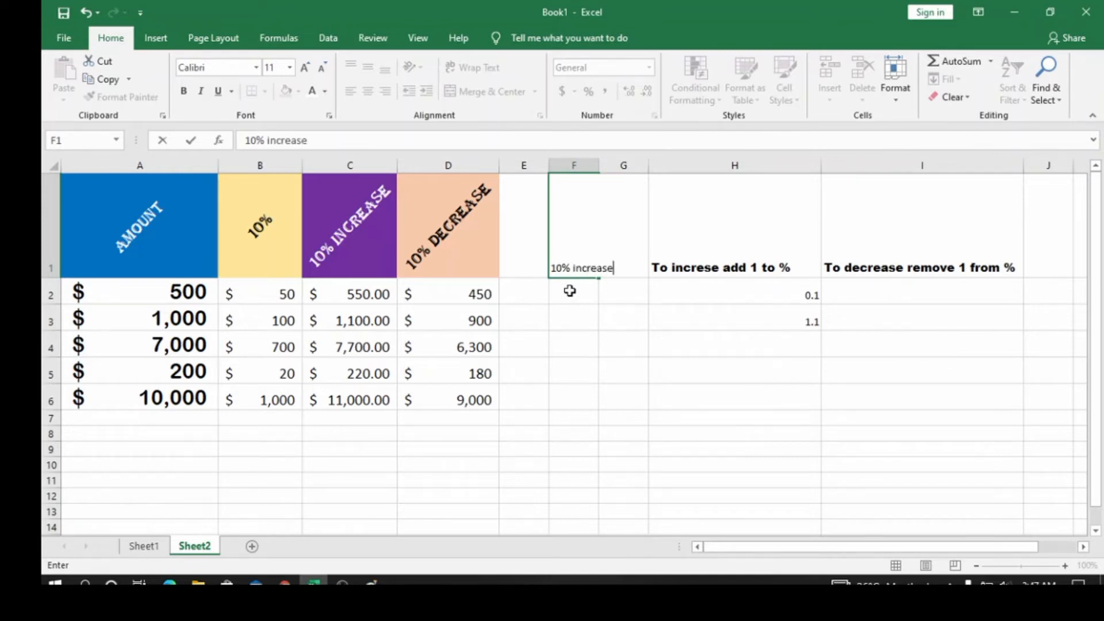
text( metho)
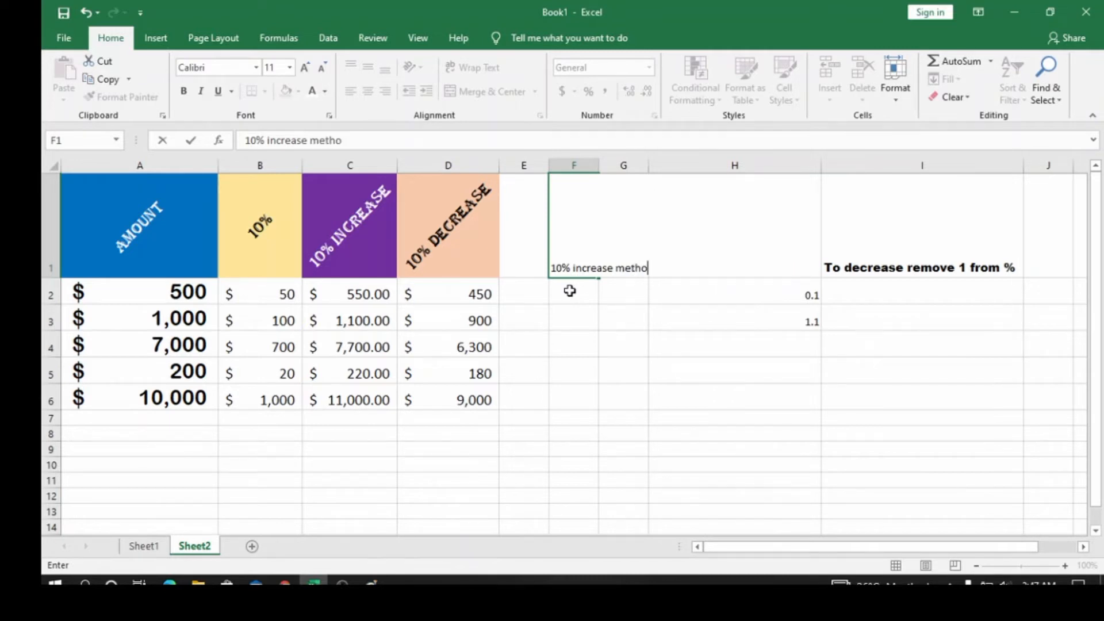
text(d 2)
click(635, 342)
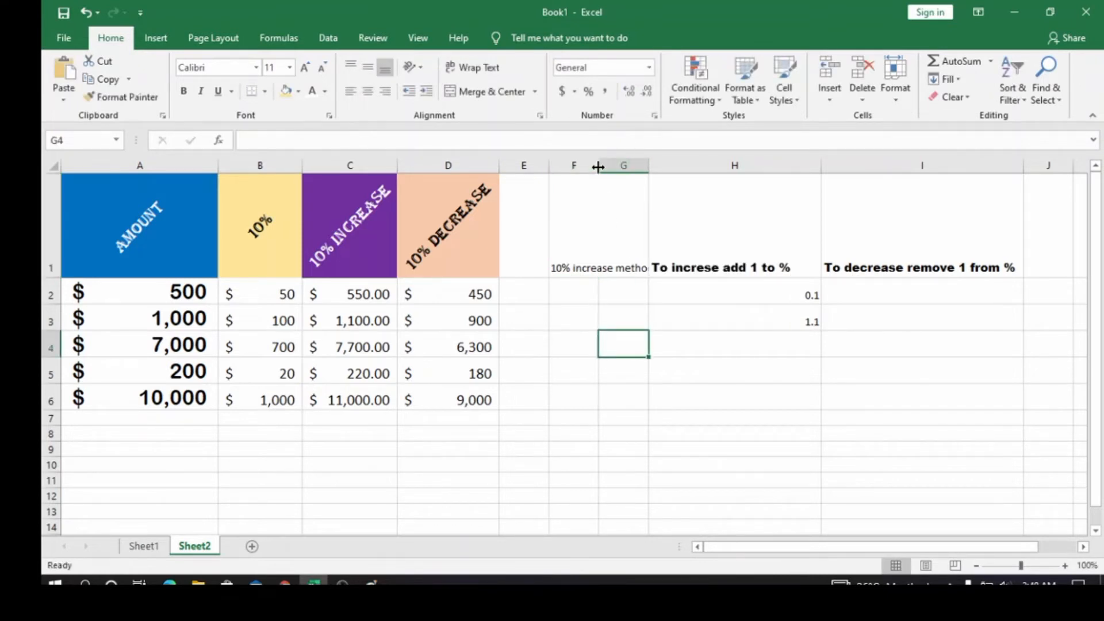
drag(598, 166, 666, 179)
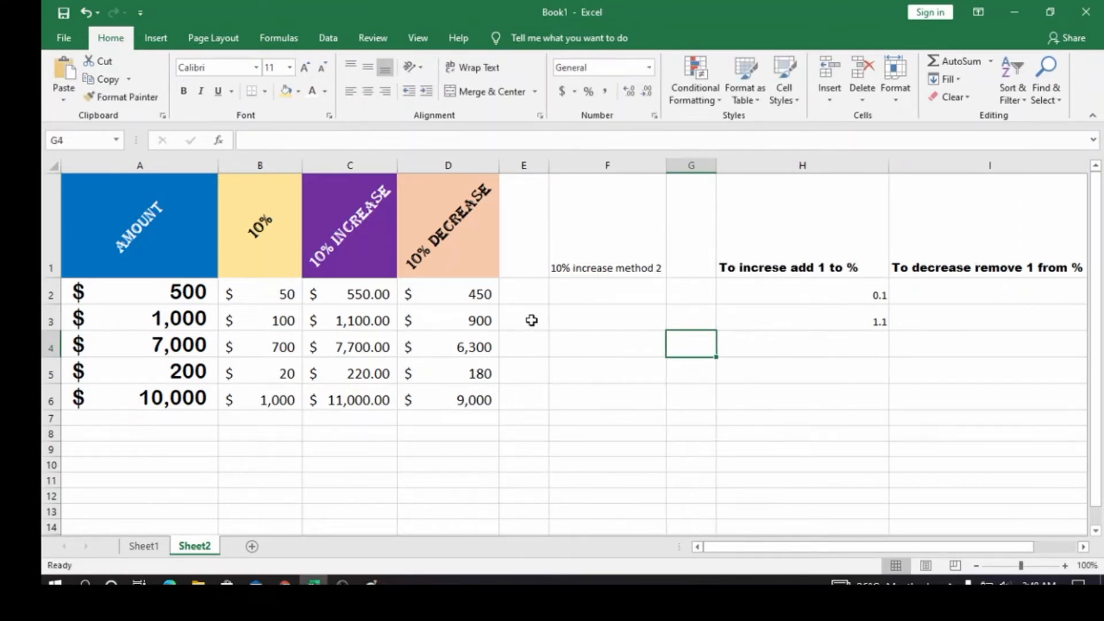
Calculate the first amount's increase by the second method by entering =A2*1.1 in F2.
click(582, 300)
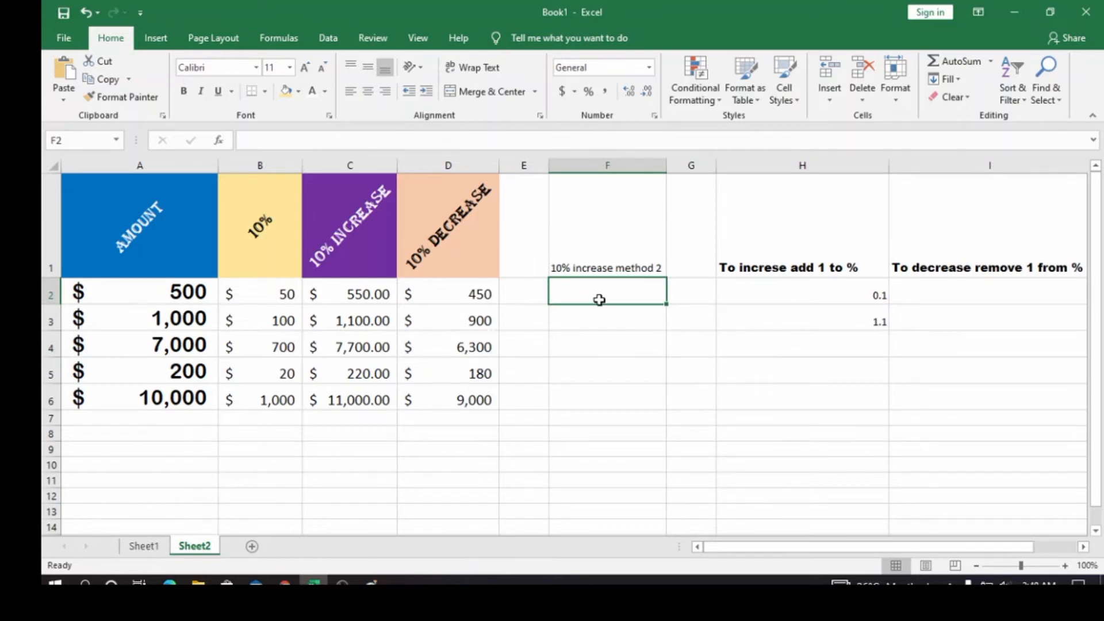
text(=)
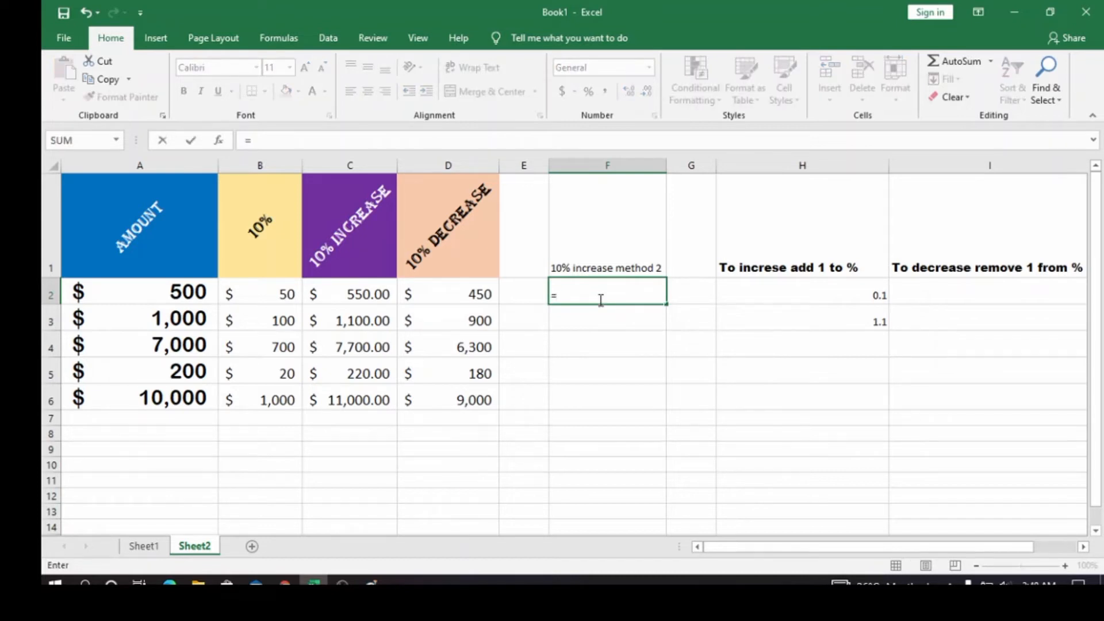
text(a2*1)
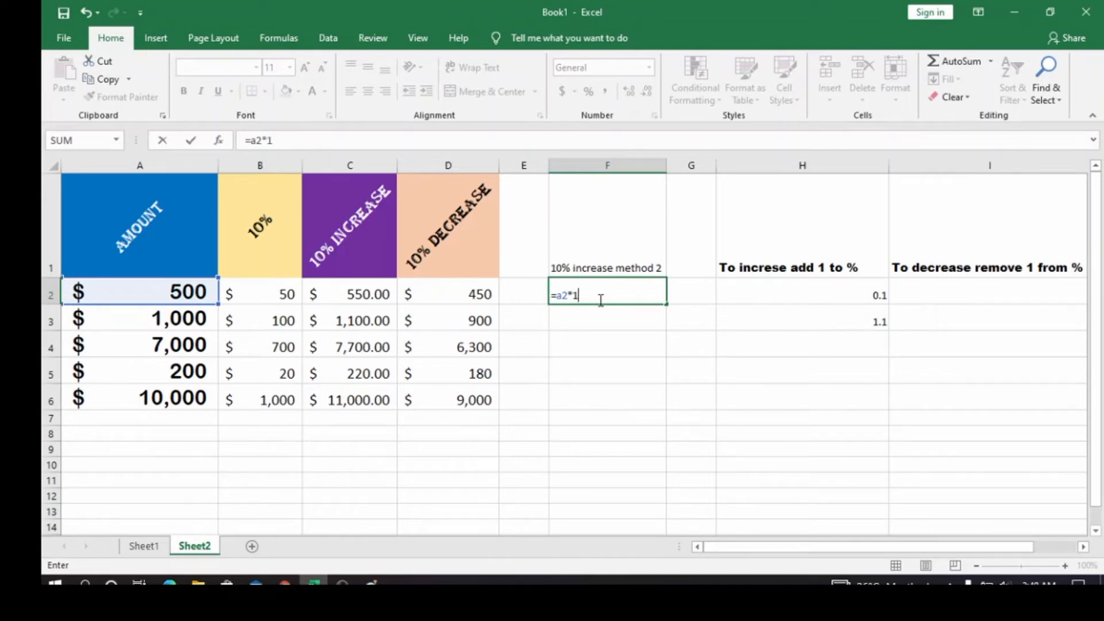
text(.1)
key(Return)
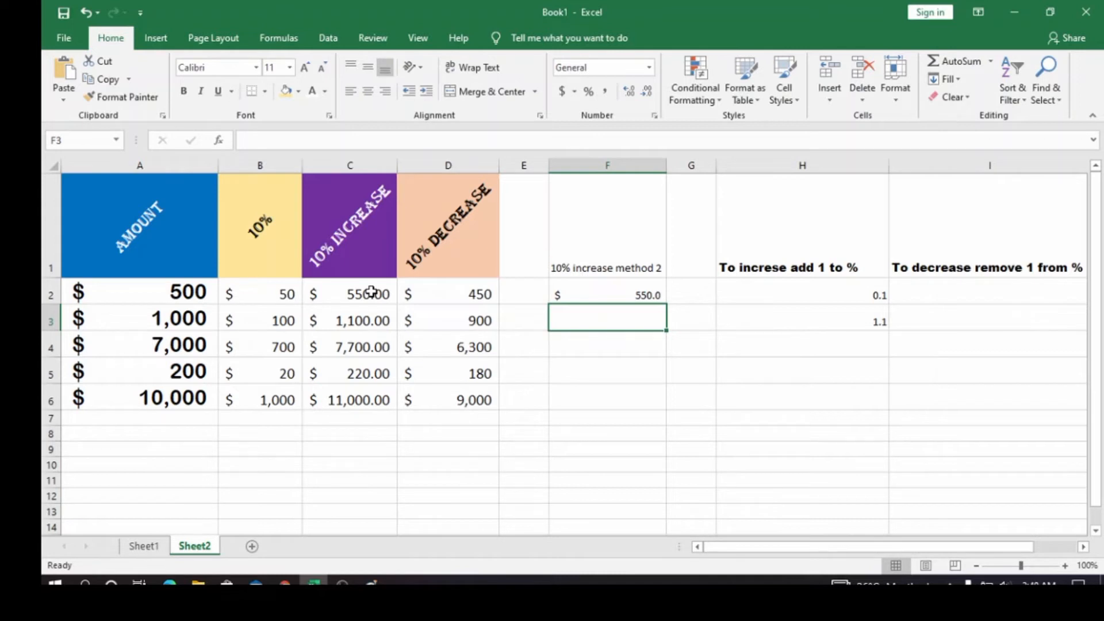
Enter the heading "10% decrease method 2" in G1.
click(701, 266)
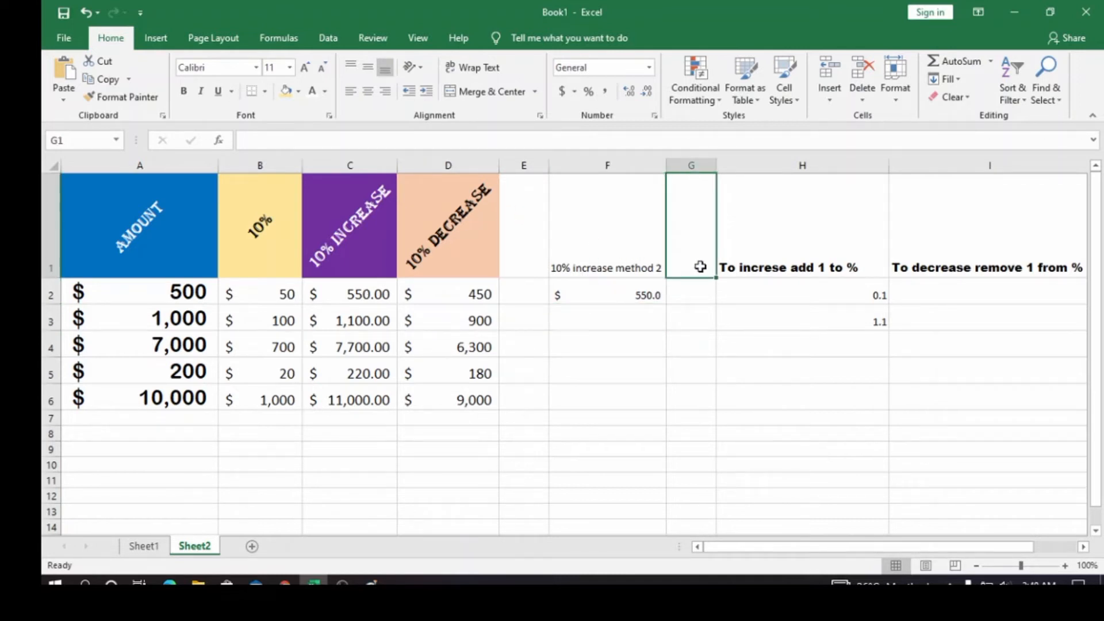
text(10%)
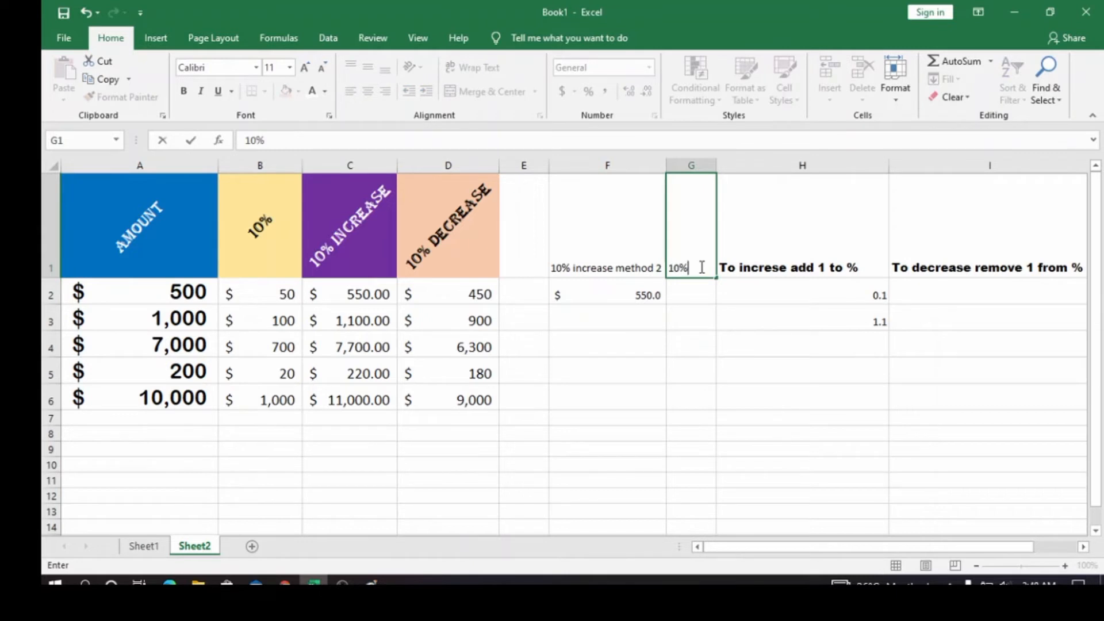
text( decrease)
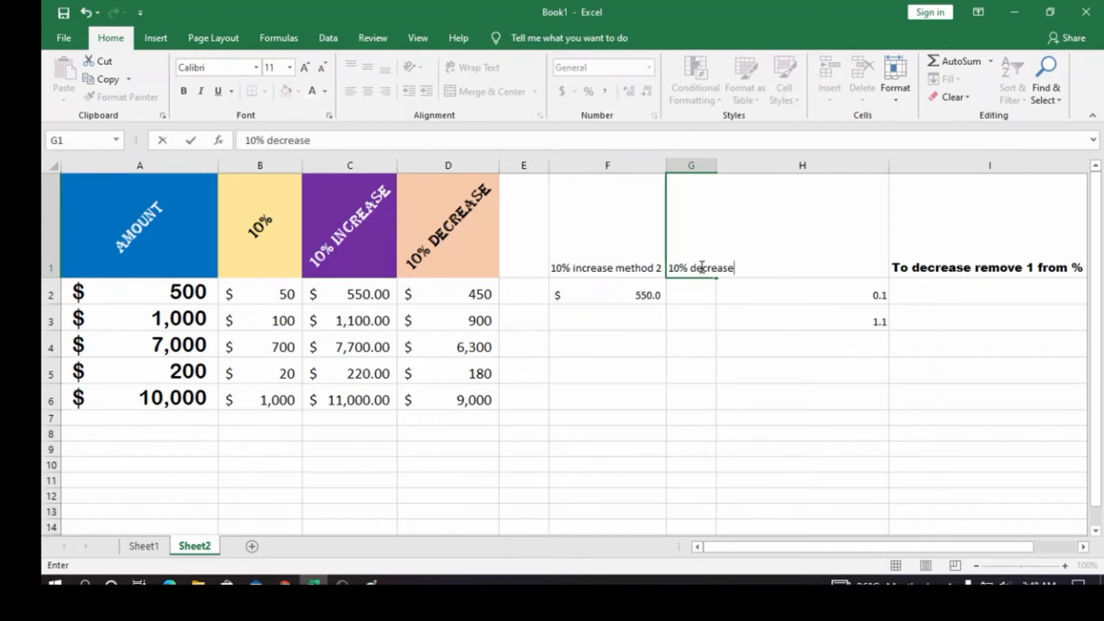
text( method 2)
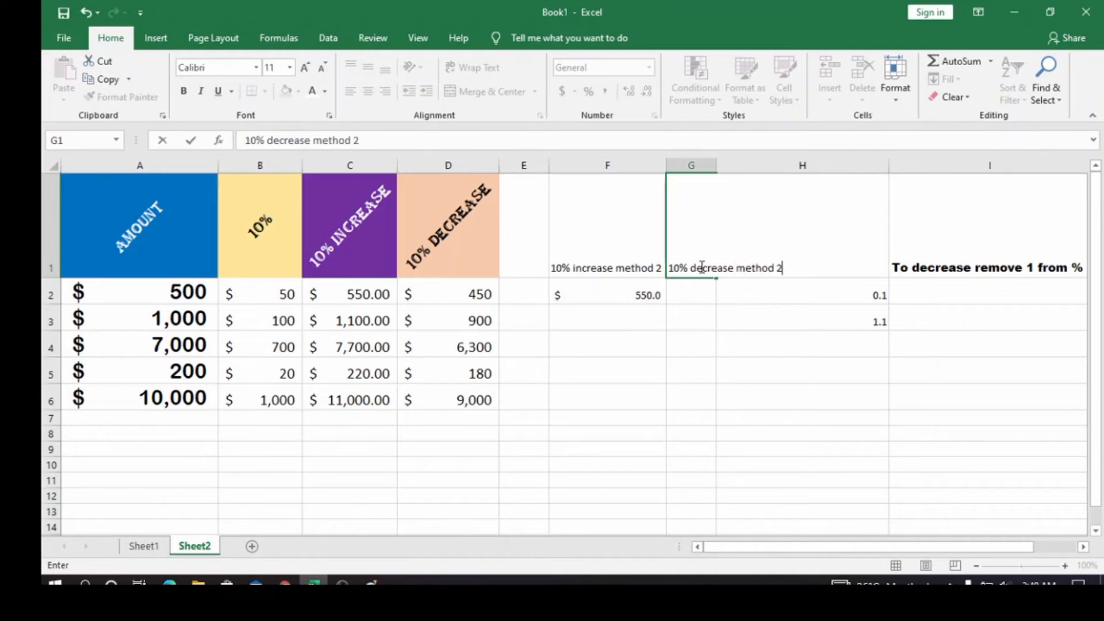
click(788, 405)
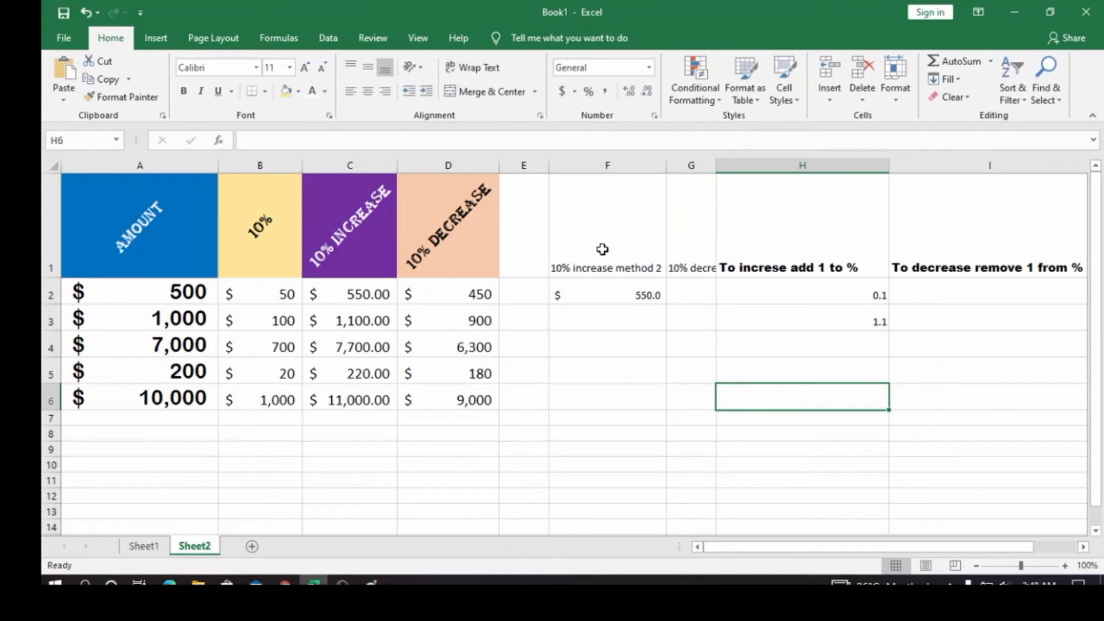
Slant the text of the two method 2 headings in F1 and G1 upward to 39 degrees.
click(594, 254)
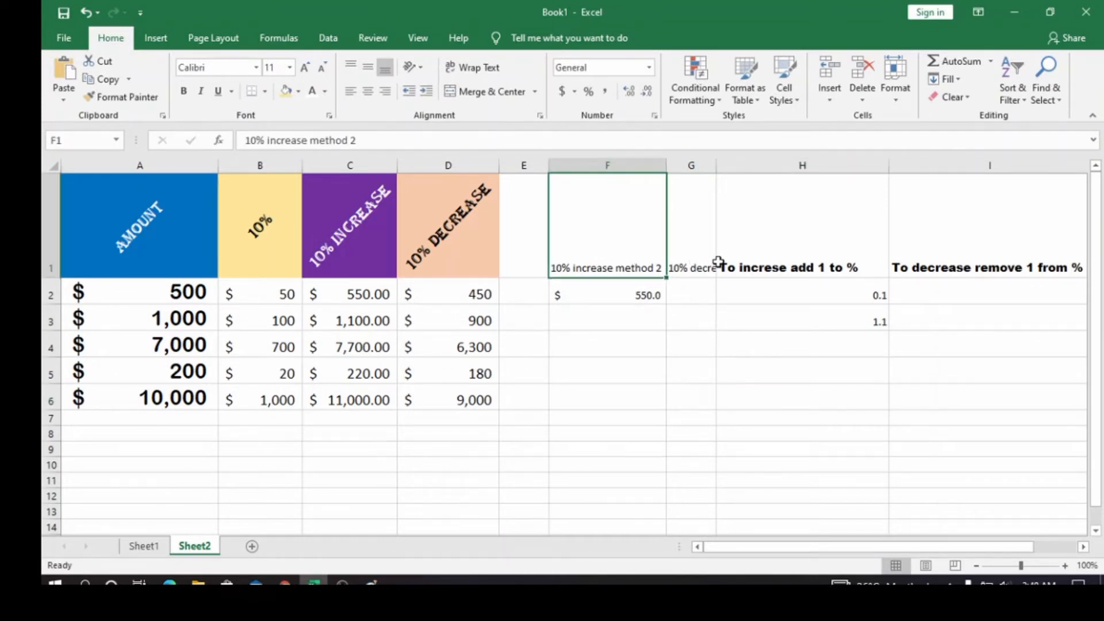
ctrl+click(698, 254)
right_click(692, 255)
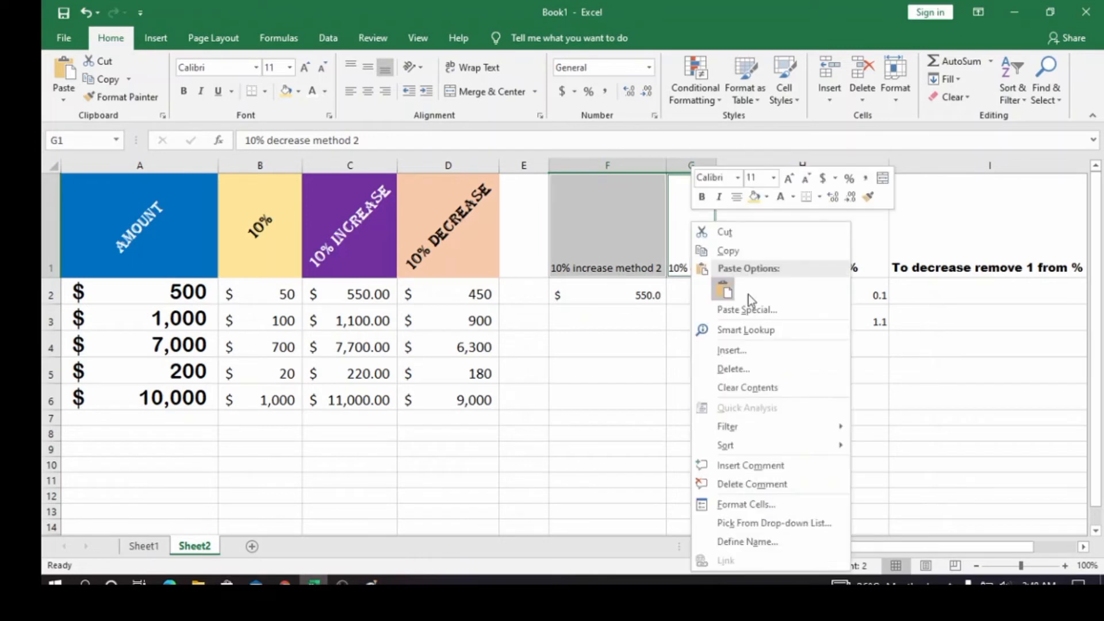
click(772, 505)
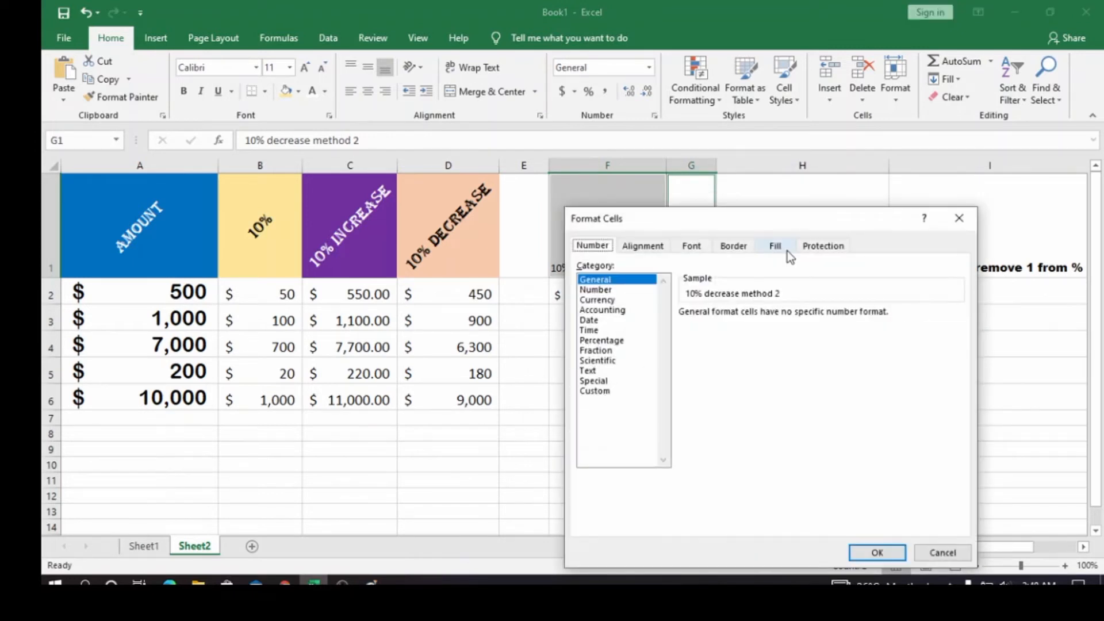
click(659, 253)
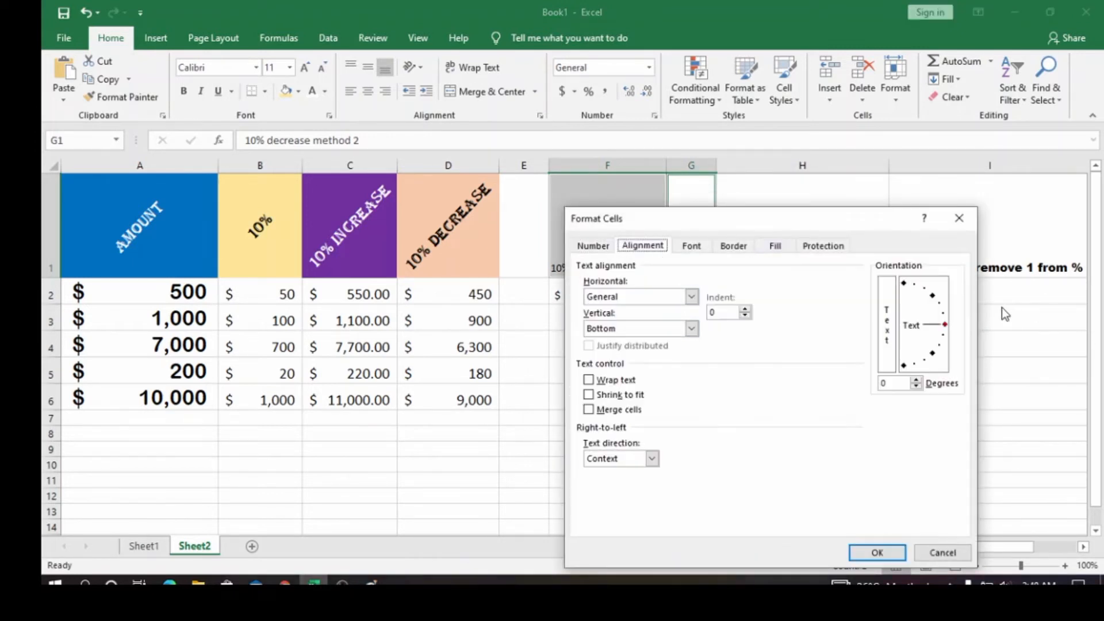
drag(945, 325, 937, 299)
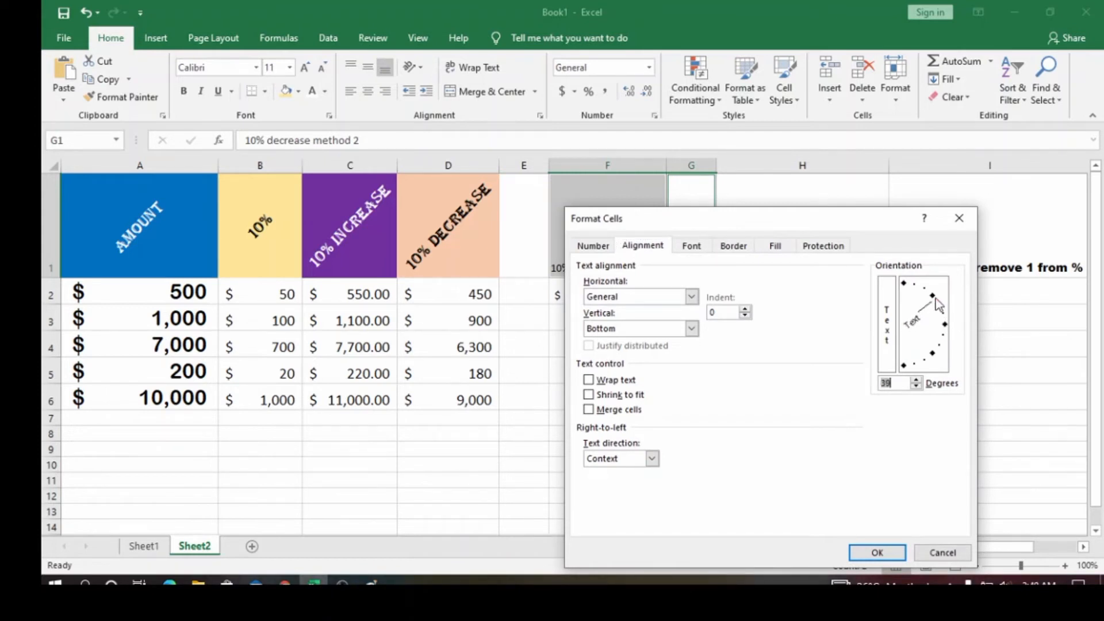
click(877, 553)
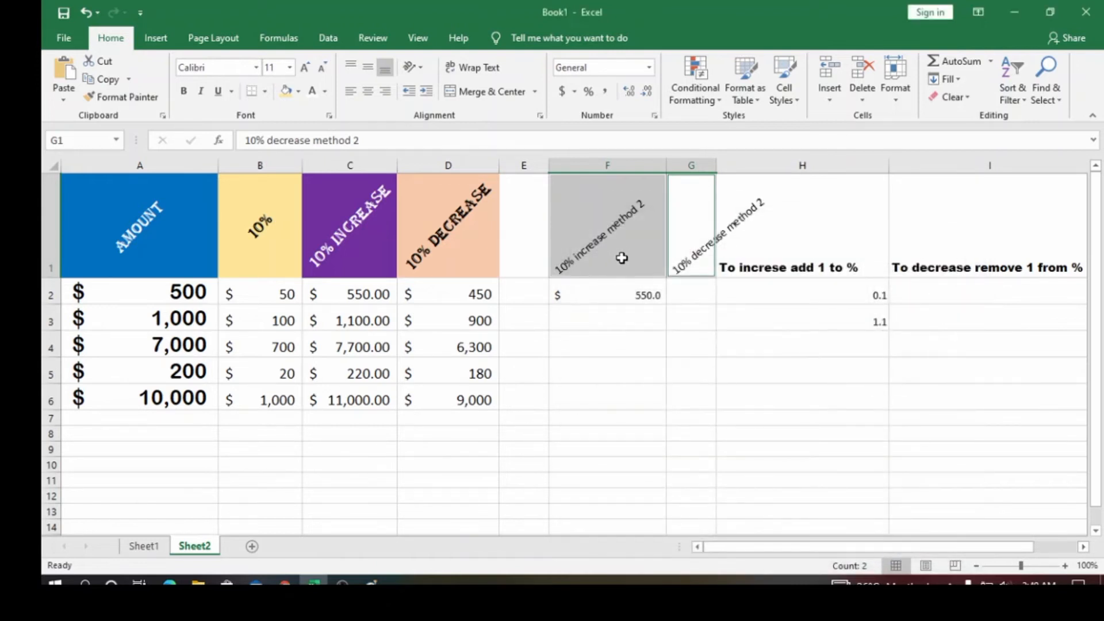
Make the F1 and G1 headings bold and increase their font size to 14.
click(184, 90)
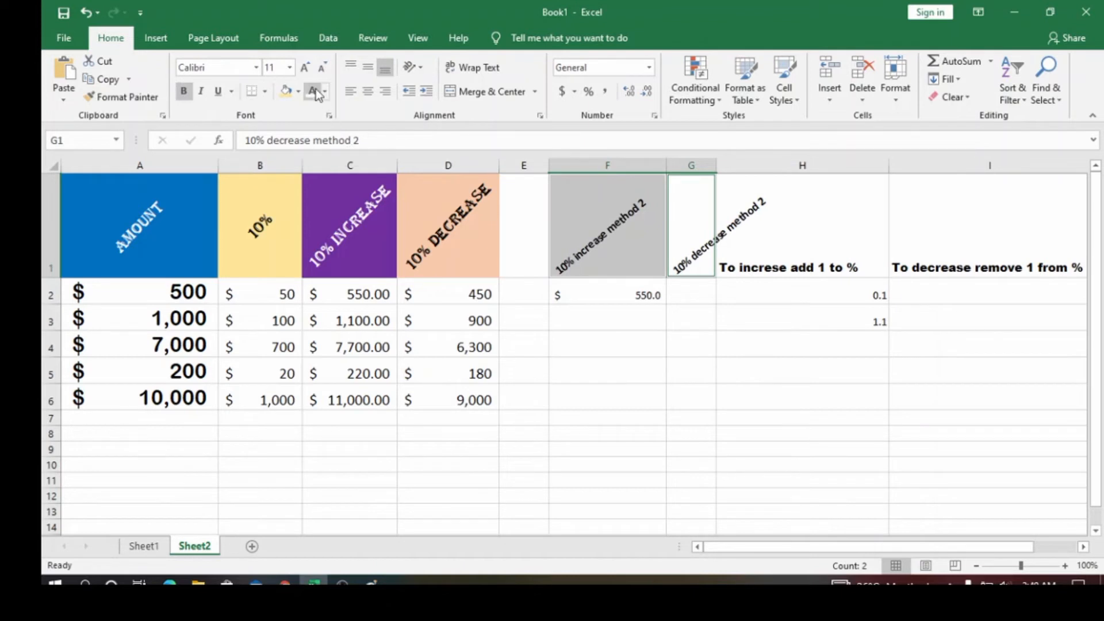
click(305, 68)
click(305, 68)
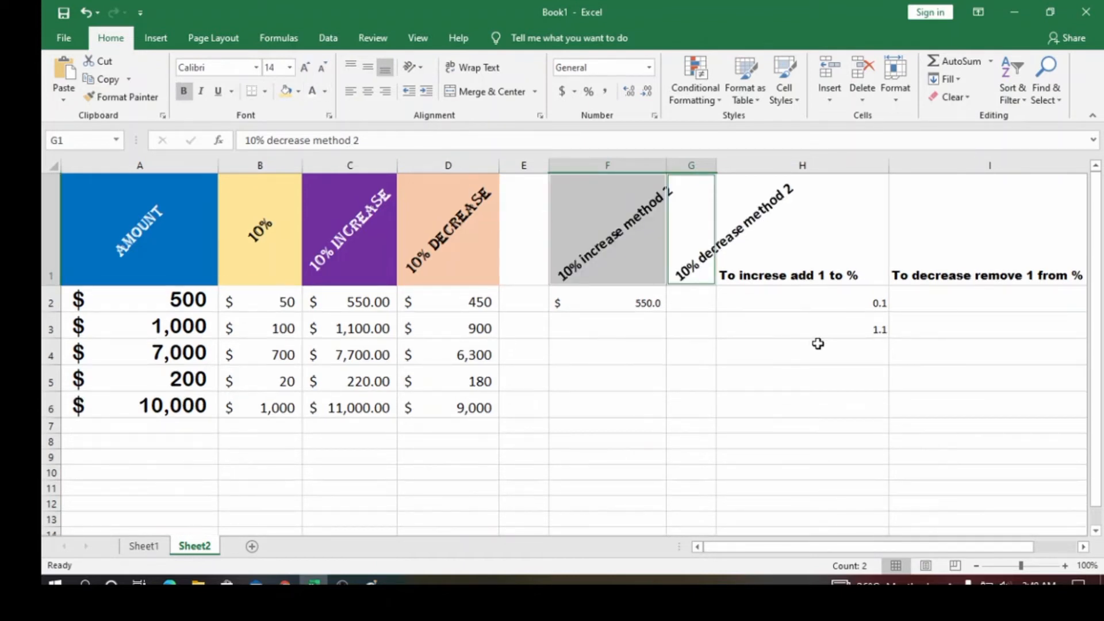
click(676, 333)
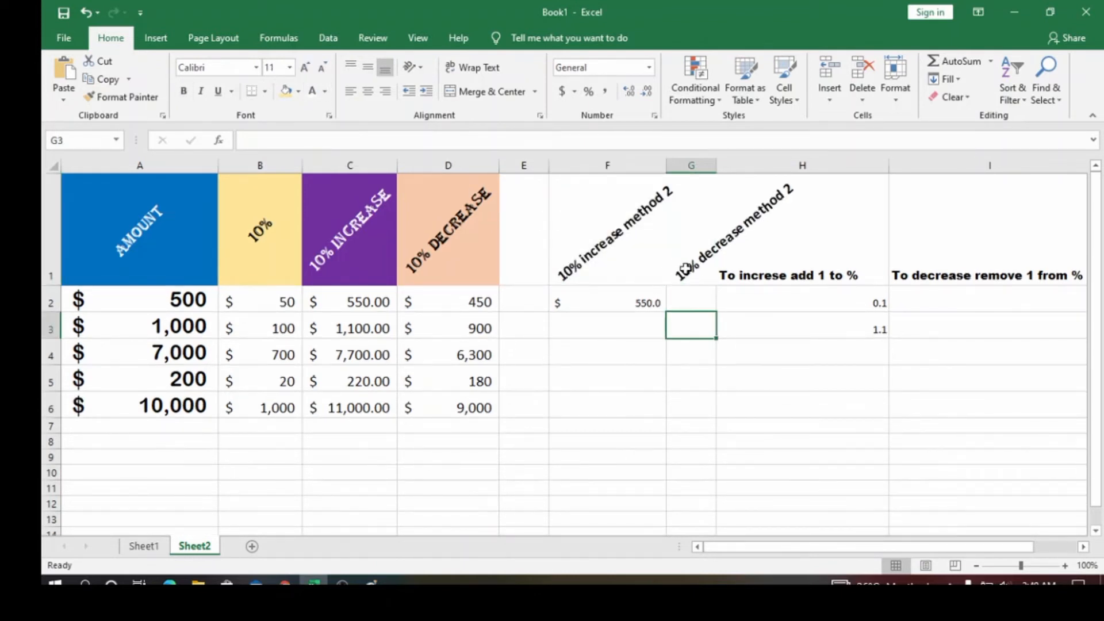
click(674, 264)
drag(718, 269, 767, 270)
click(609, 343)
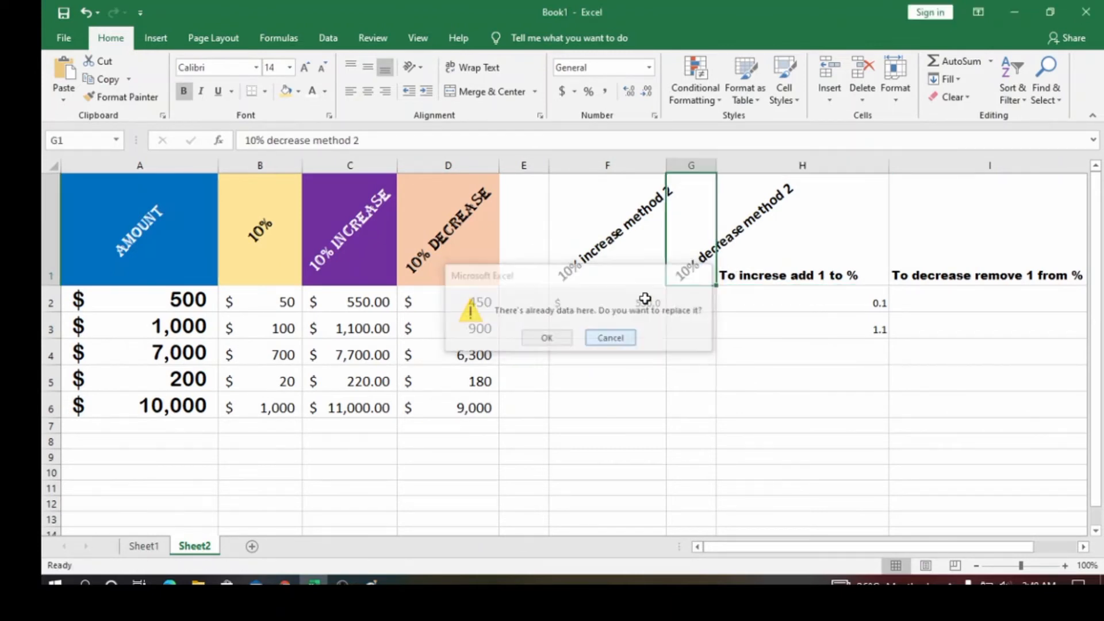
Widen column G to fit the slanted "10% decrease method 2" heading.
drag(717, 172, 814, 166)
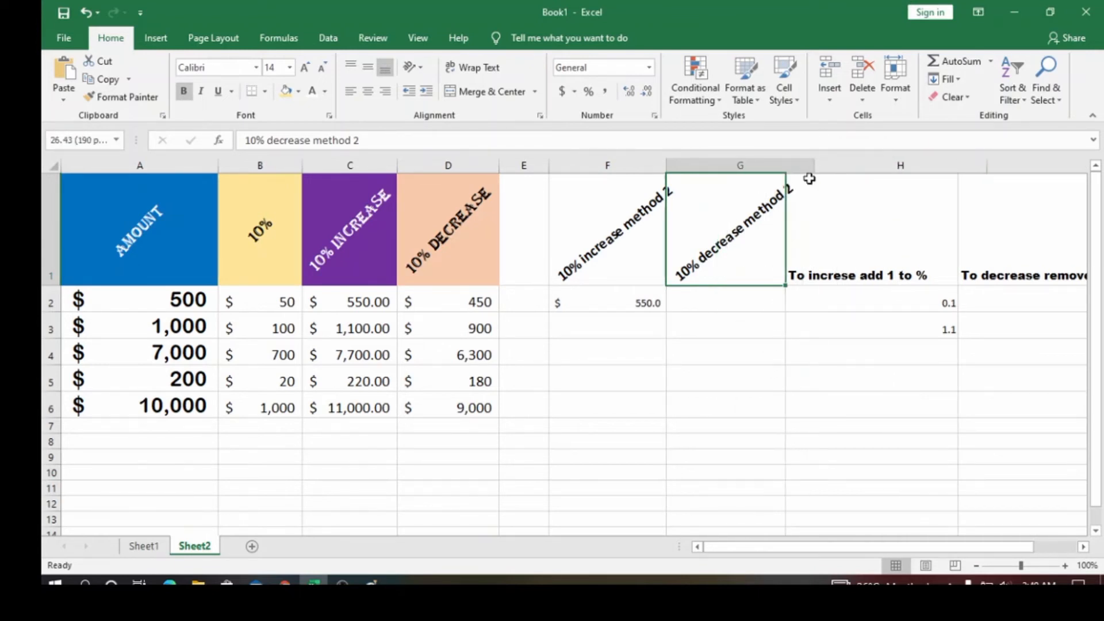
click(760, 410)
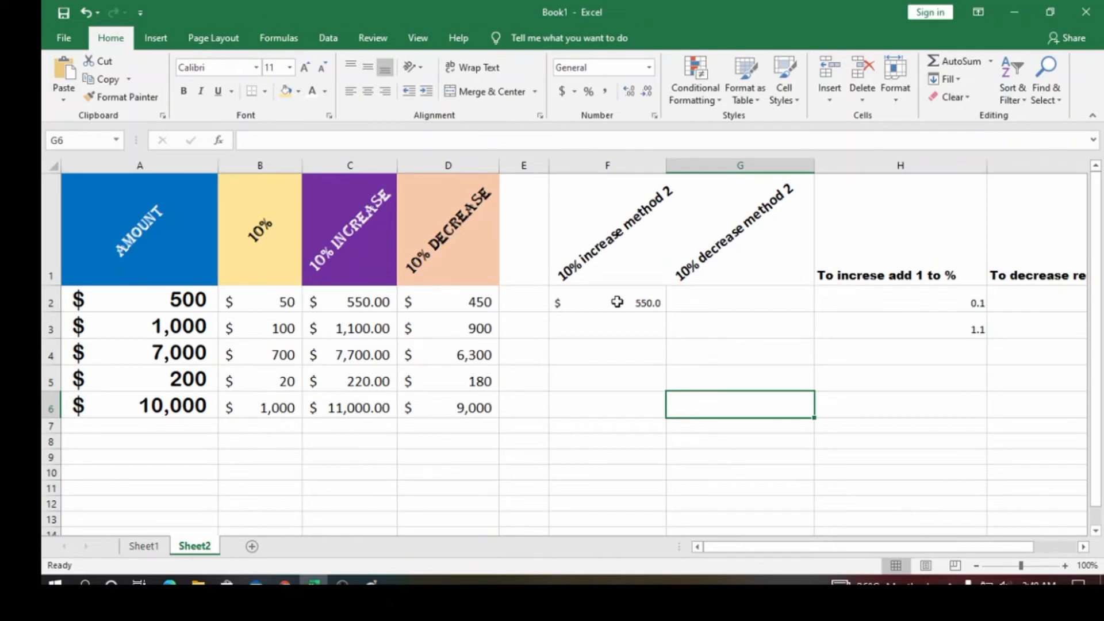
Under the "To decrease remove 1 from %" heading, enter =1-0.1 in I3 and 0.1 in I2.
click(710, 294)
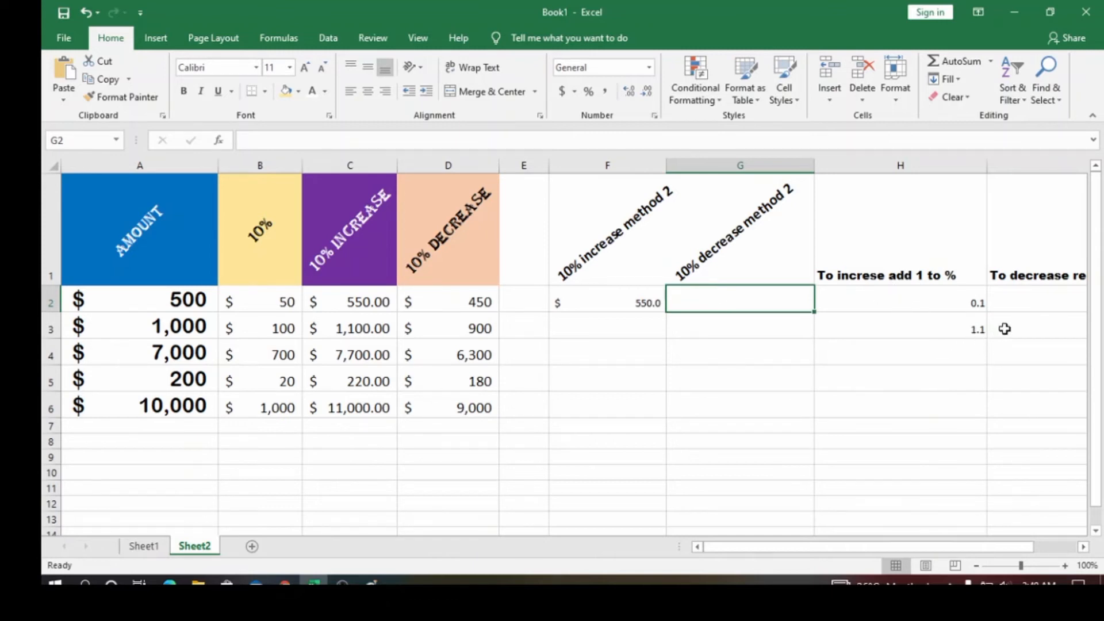
click(1024, 333)
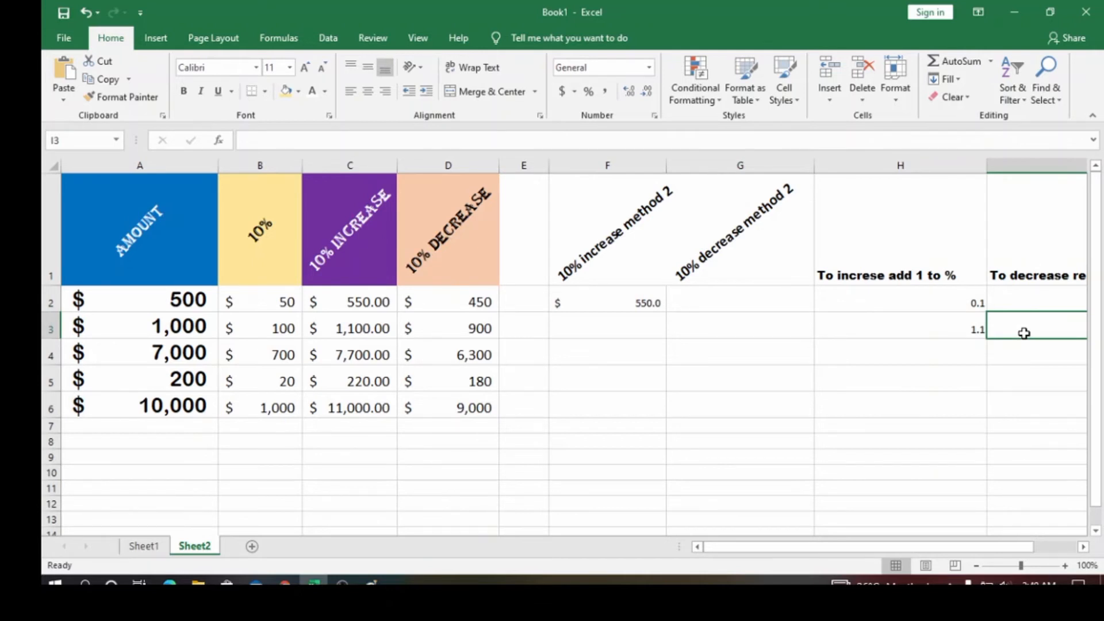
text(1-0.1)
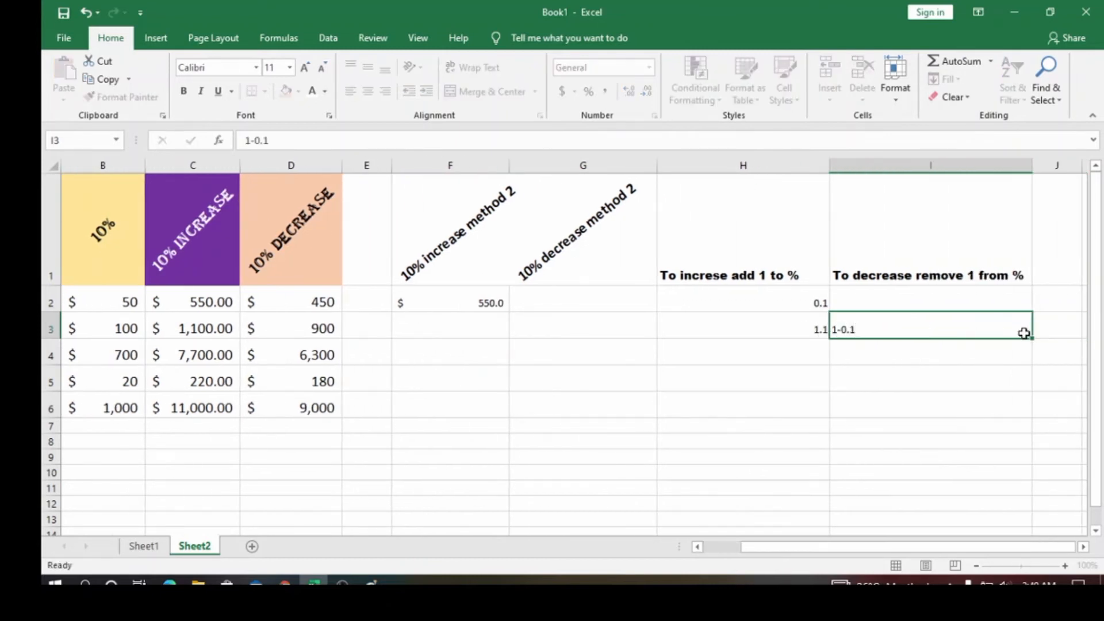
key(ctrl+Return)
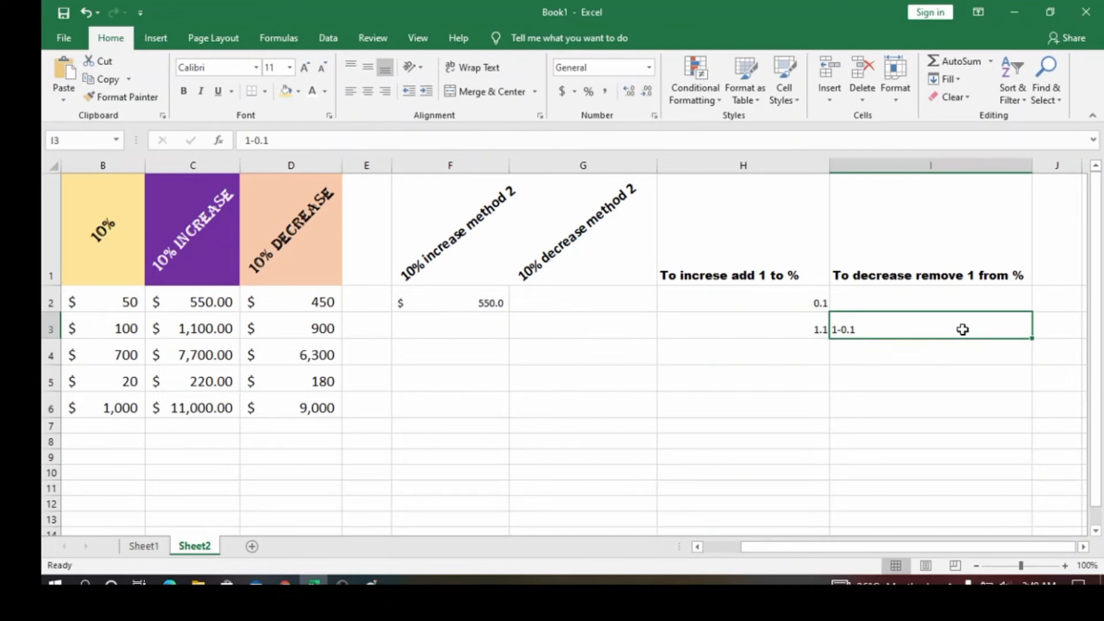
text(=1)
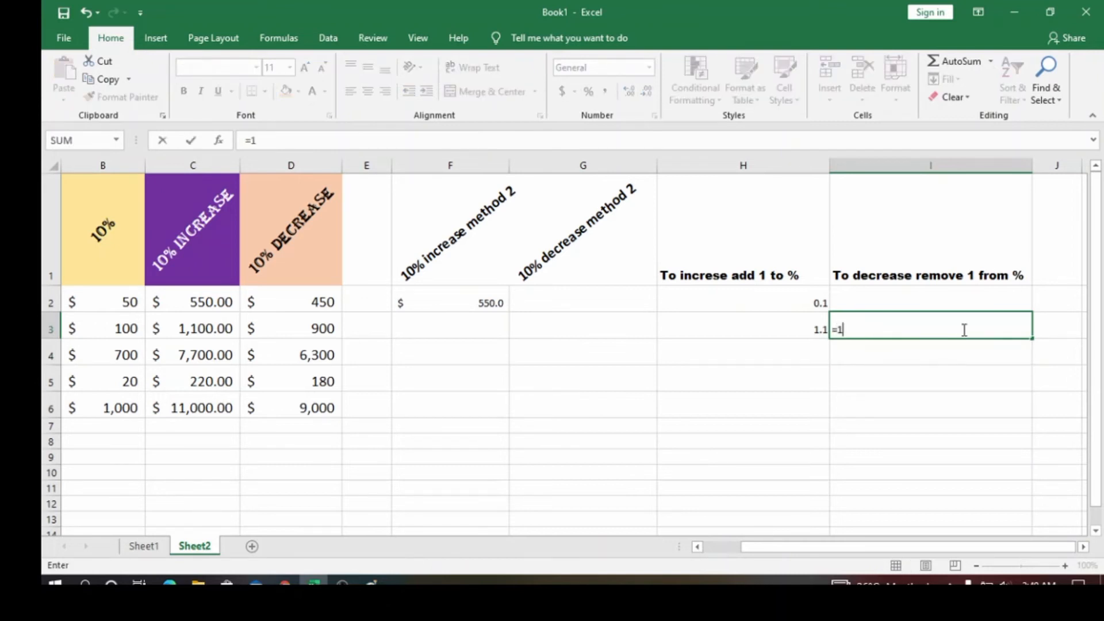
text(-01)
key(BackSpace)
text(.1)
key(Return)
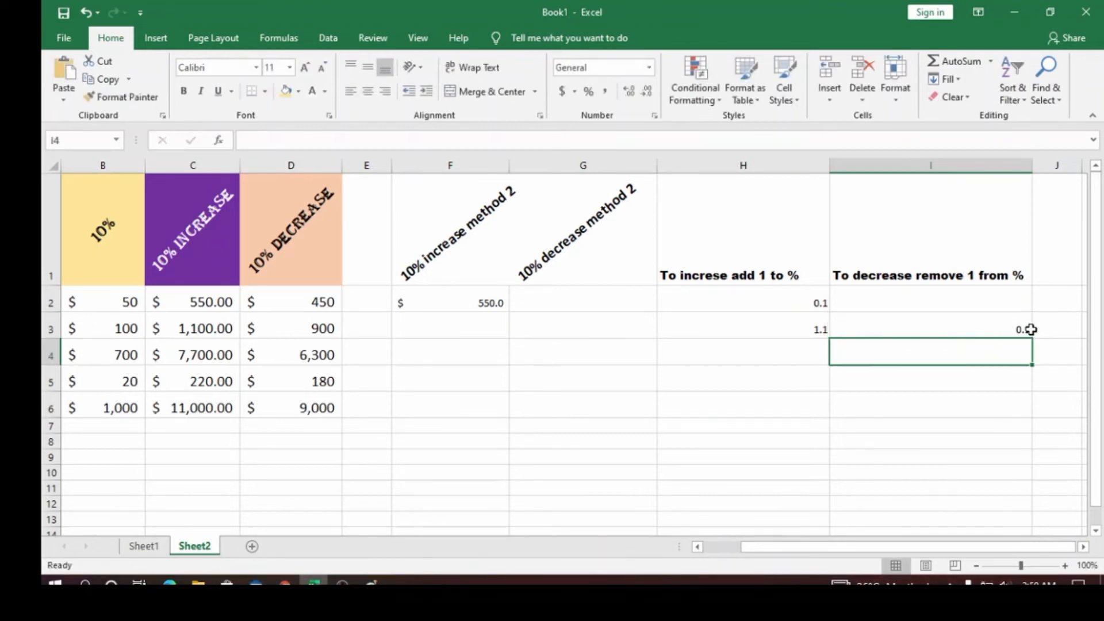
click(989, 301)
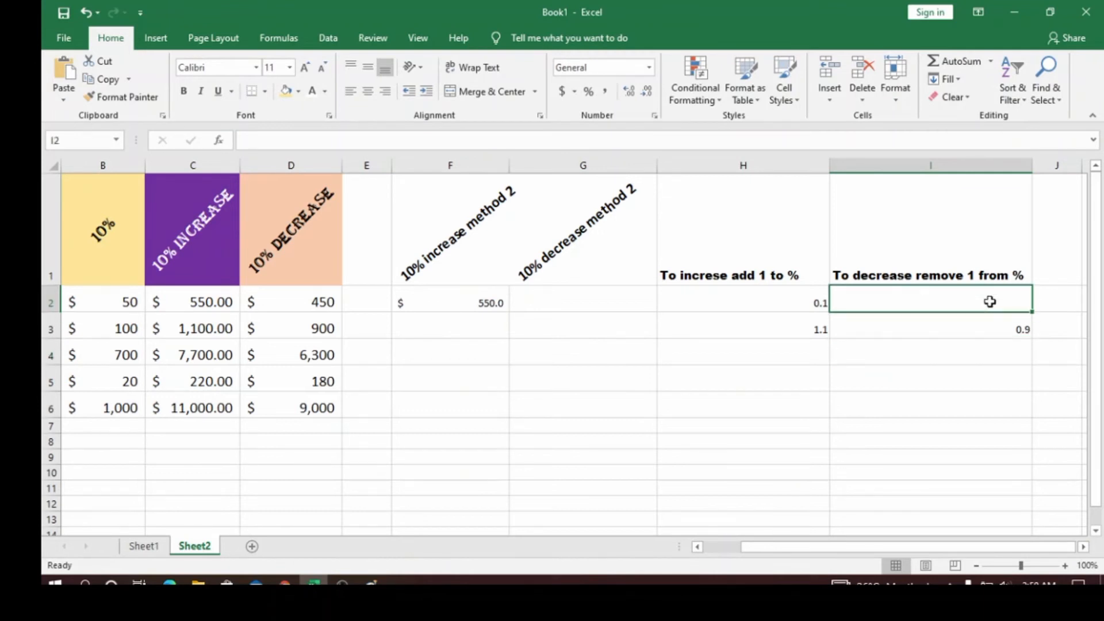
text(0.1)
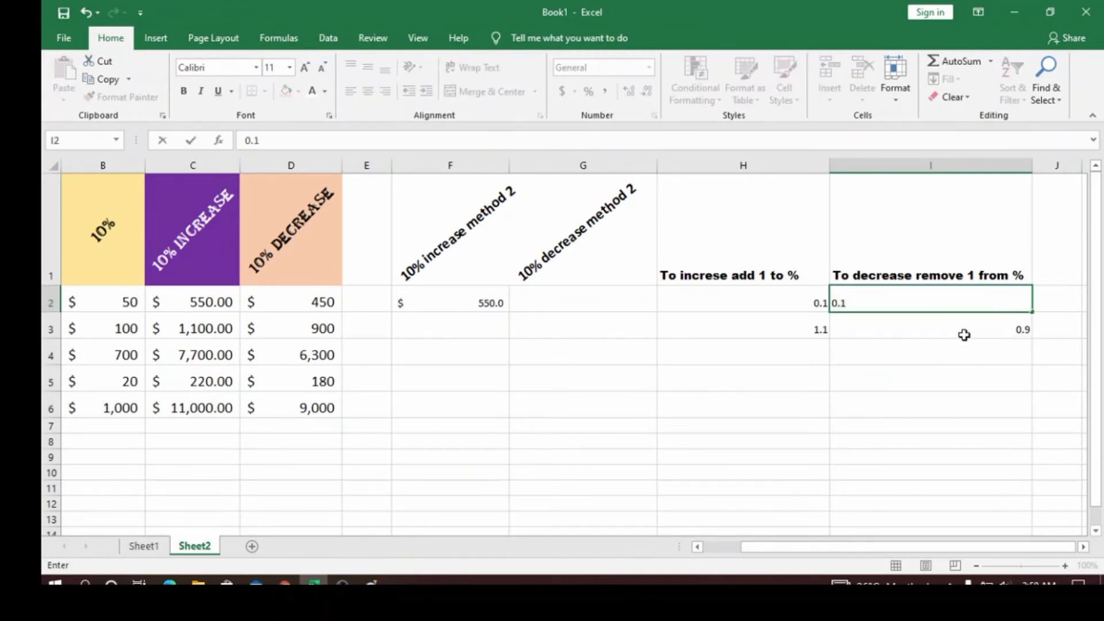
click(898, 332)
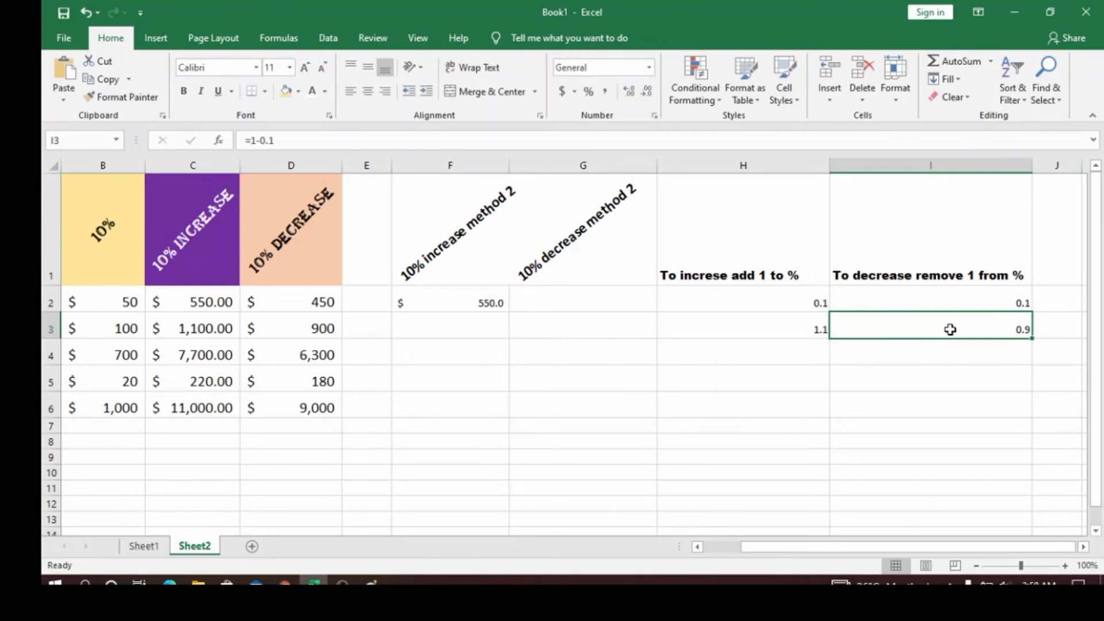
Calculate the first amount's decrease by the second method by entering =A2*0.9 in G2.
click(557, 302)
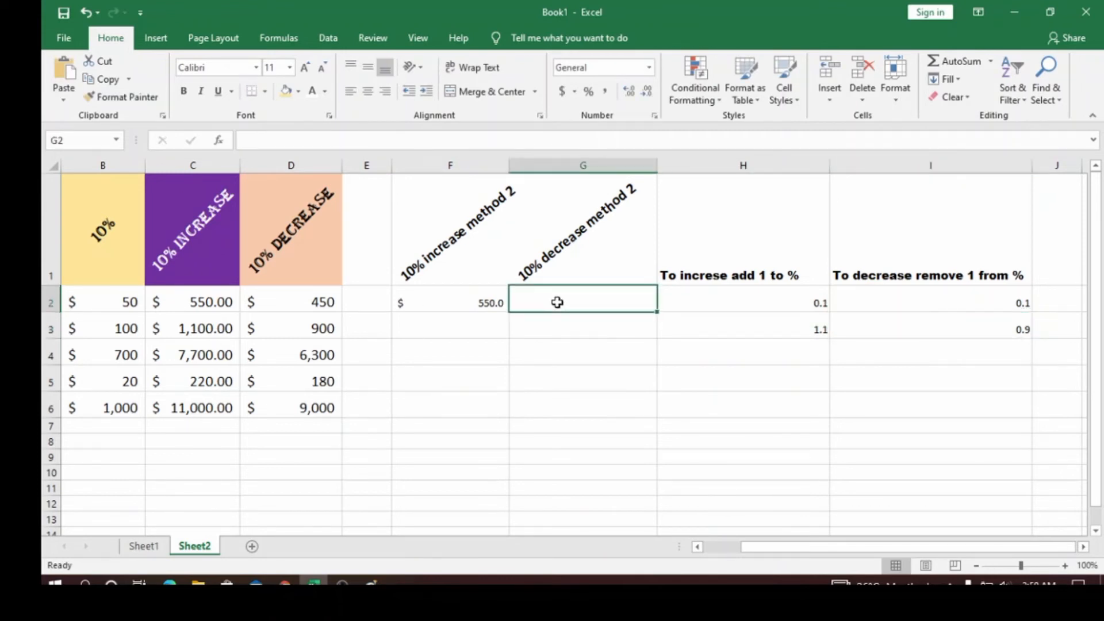
text(=)
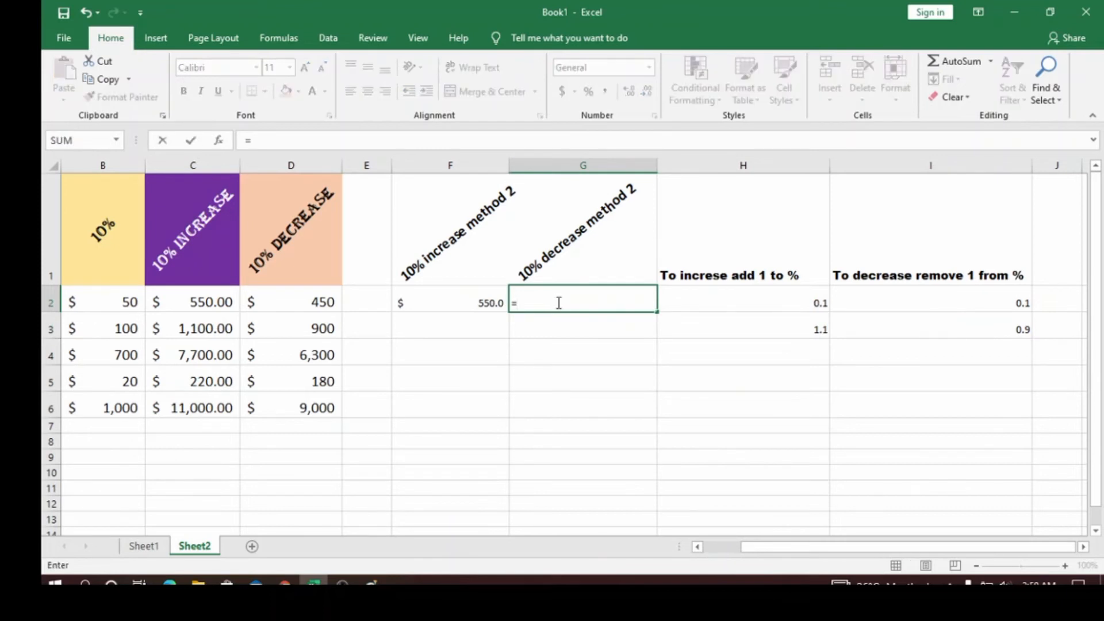
text(a)
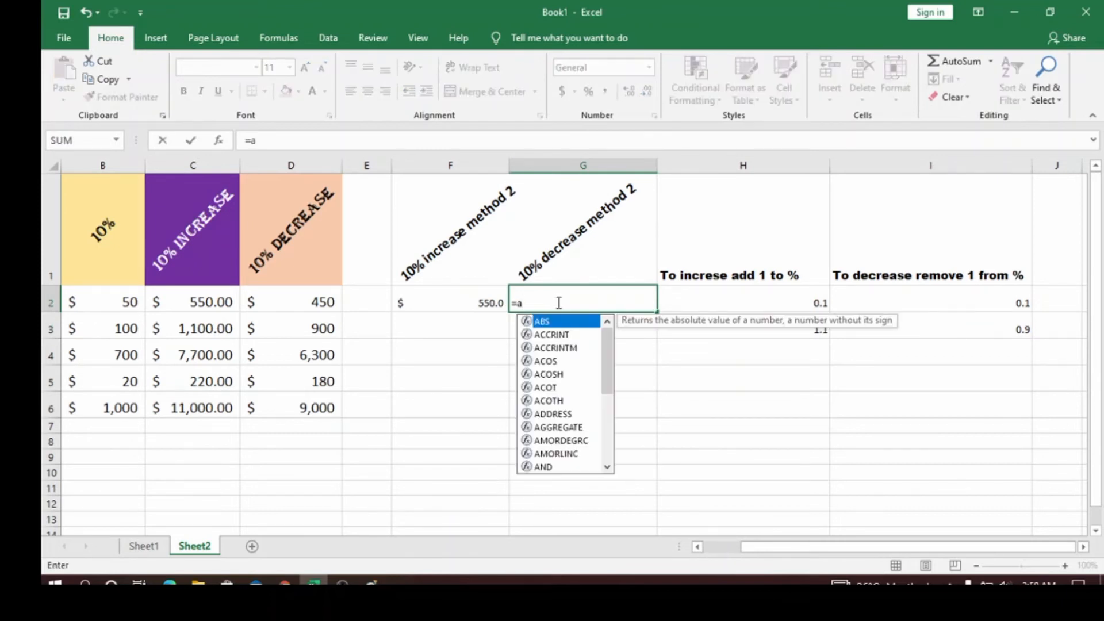
text(2)
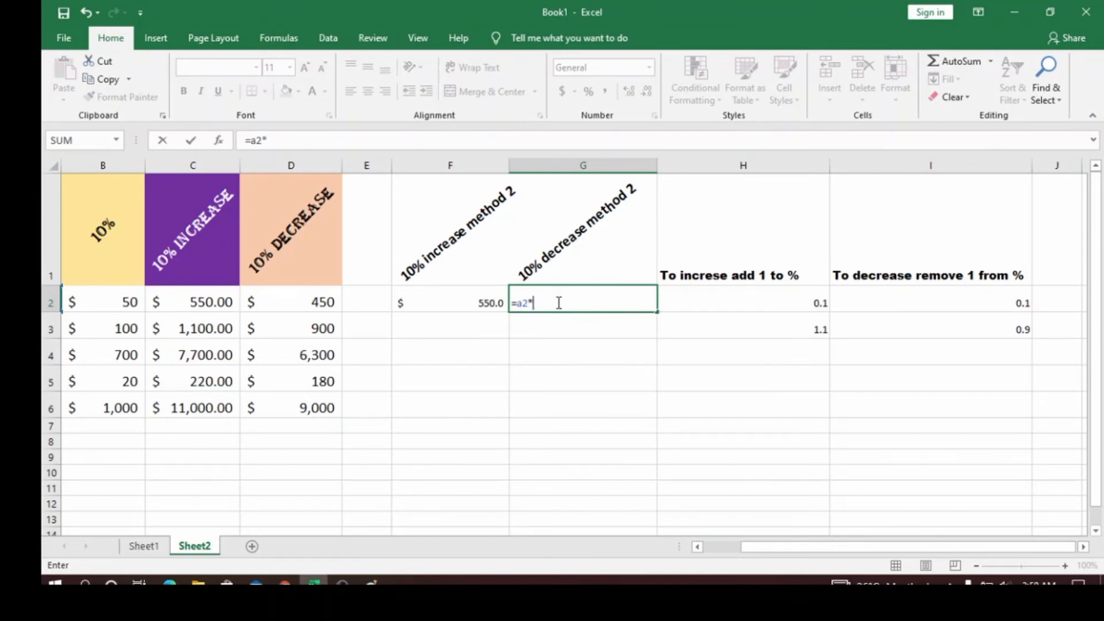
text(*0.9)
key(Return)
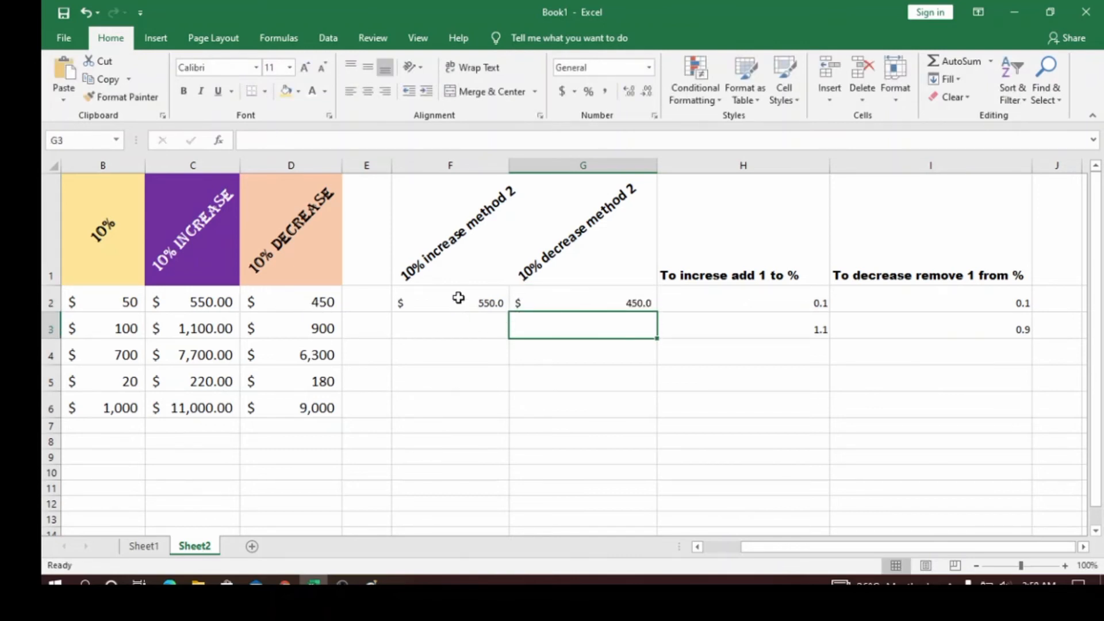
Fill the second-method increase and decrease formulas from F2 and G2 down through row 6.
click(477, 299)
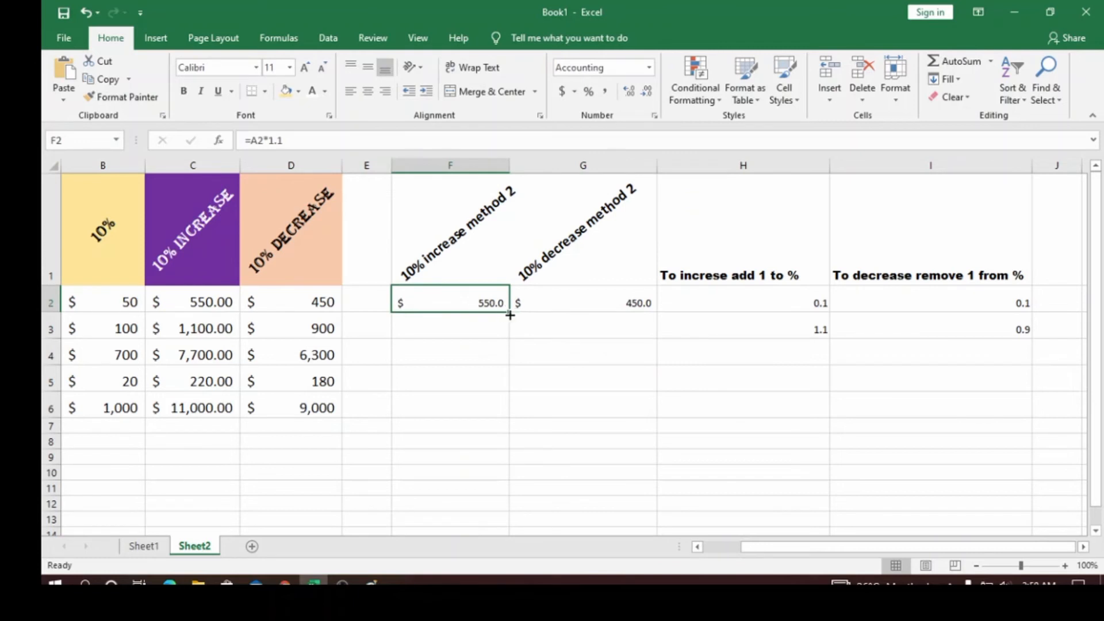
drag(509, 314, 509, 342)
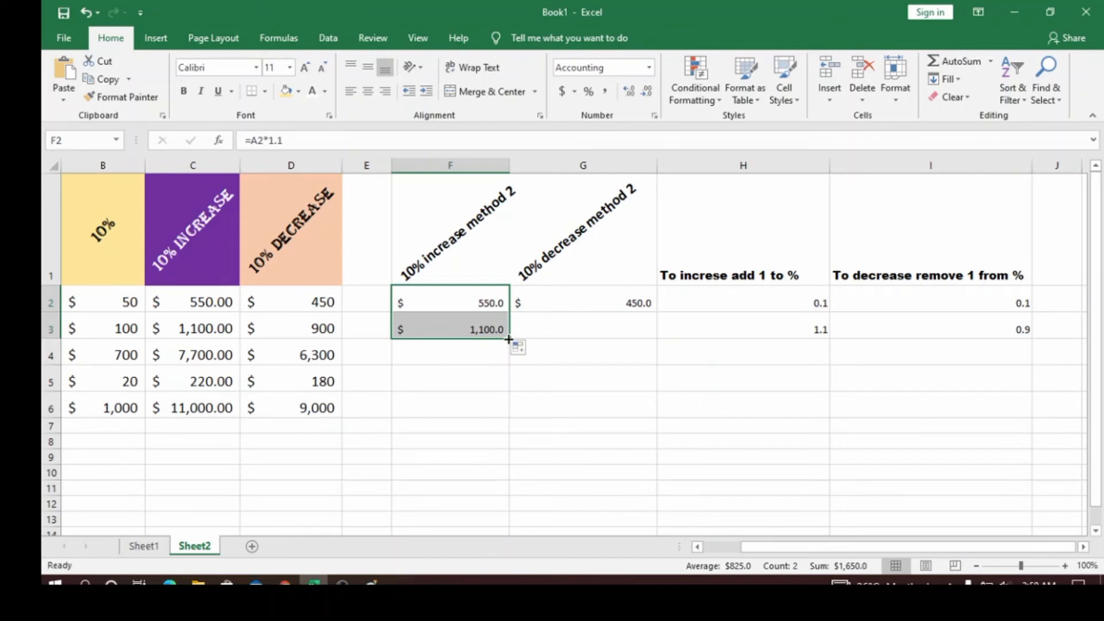
click(468, 382)
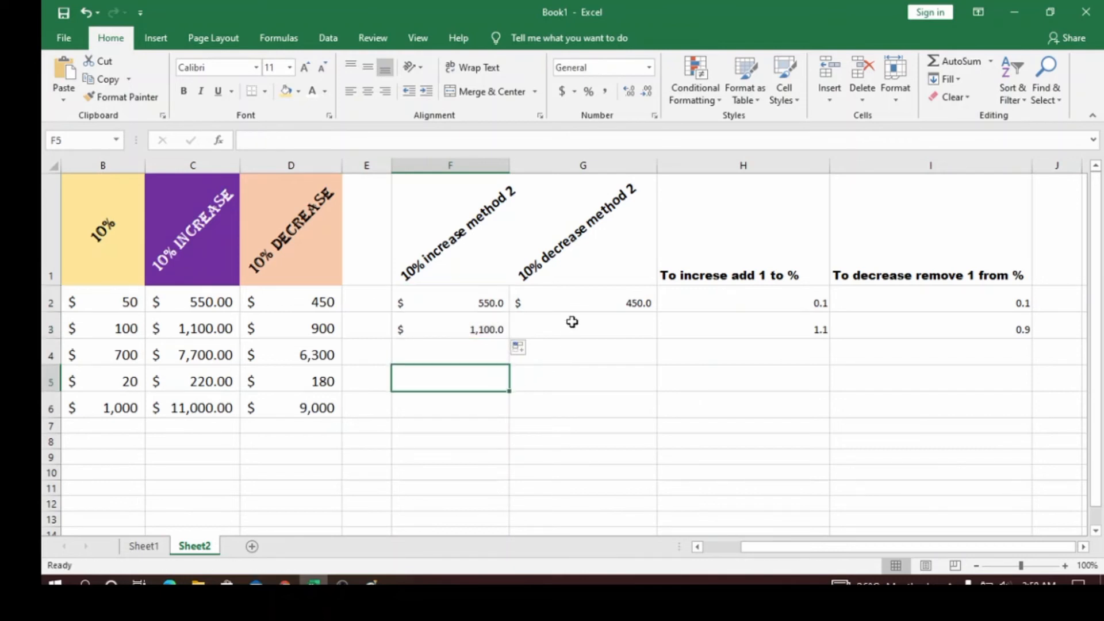
click(601, 311)
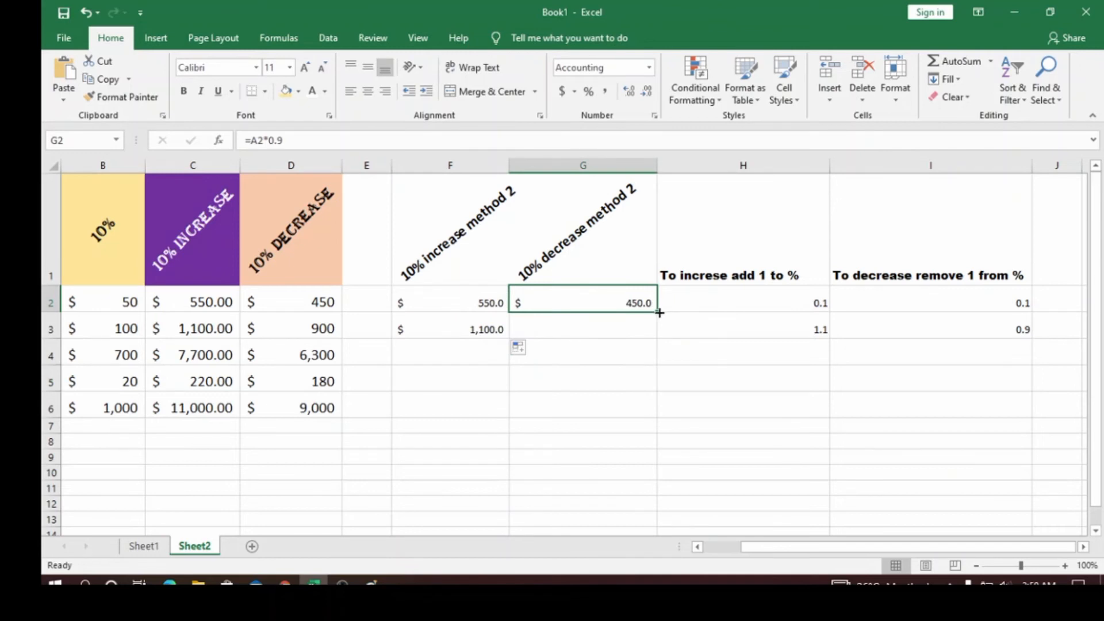
drag(656, 312, 660, 422)
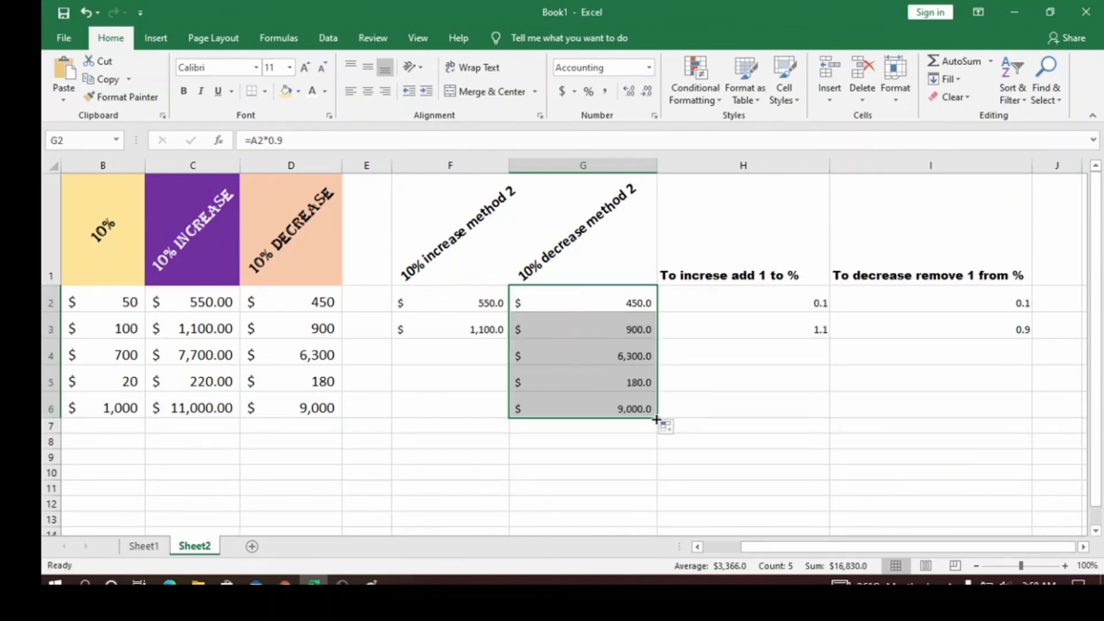
click(475, 335)
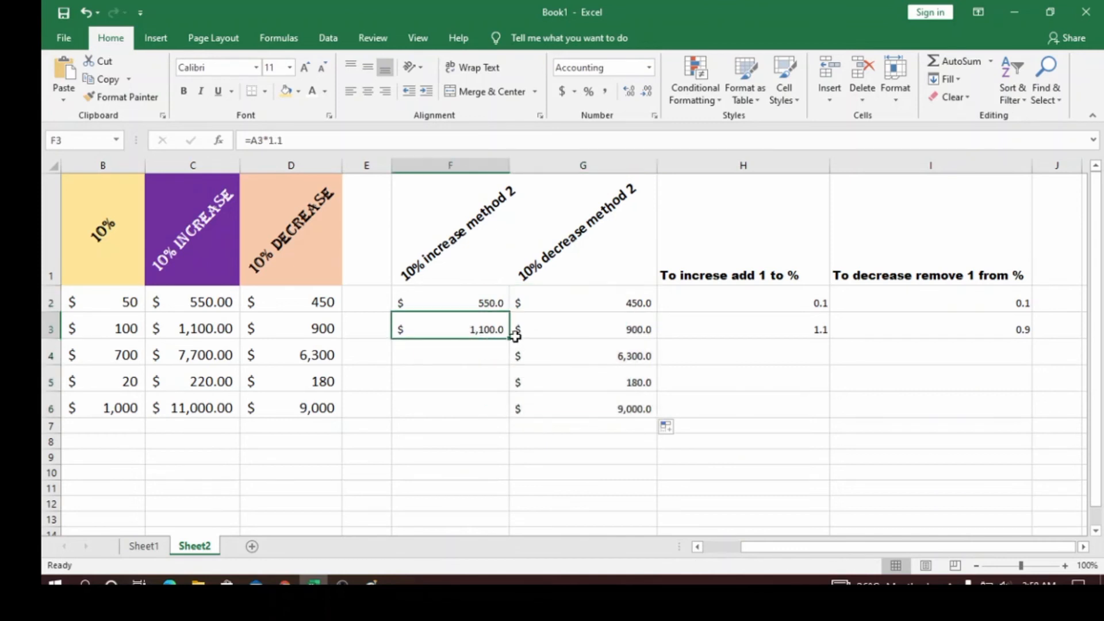
drag(508, 339, 506, 413)
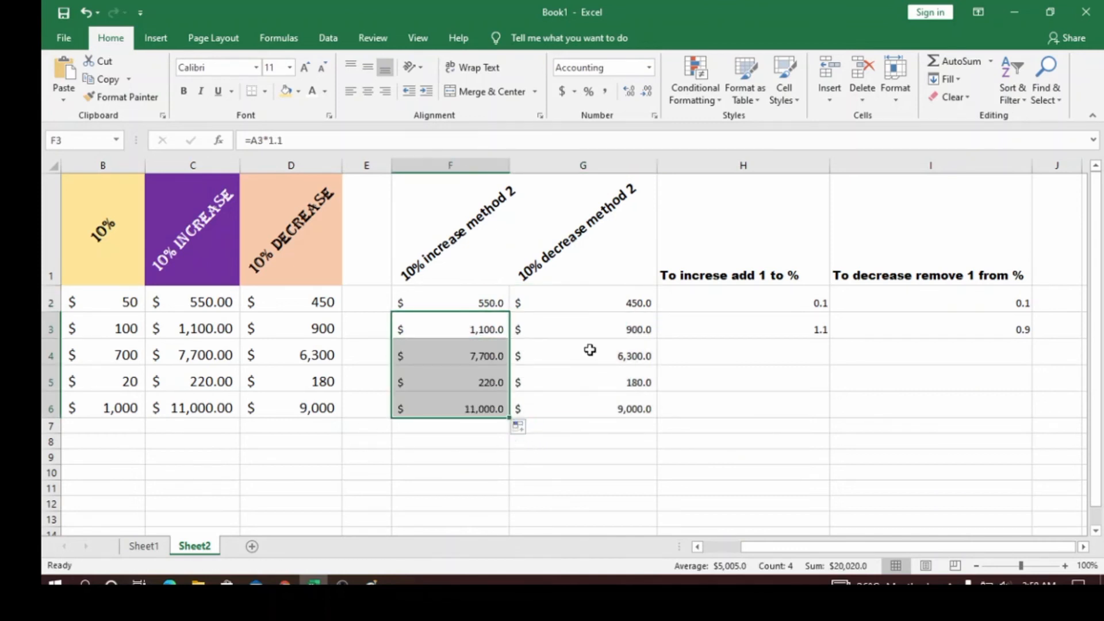
Apply a light green background fill to the second-method results in F2:G6.
click(434, 298)
drag(434, 297, 571, 406)
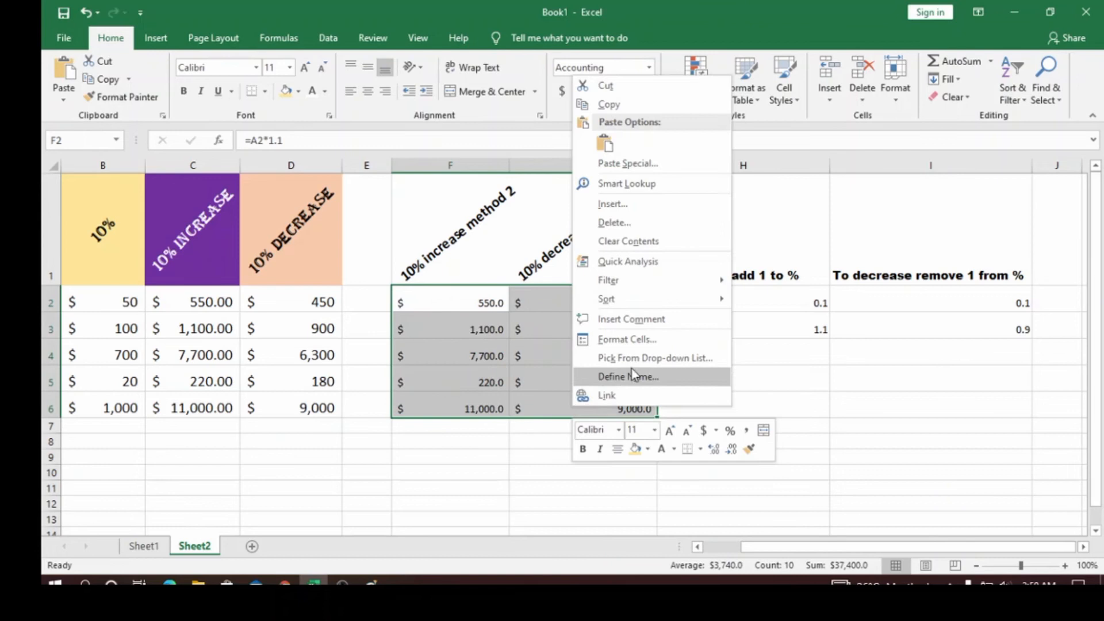
click(621, 339)
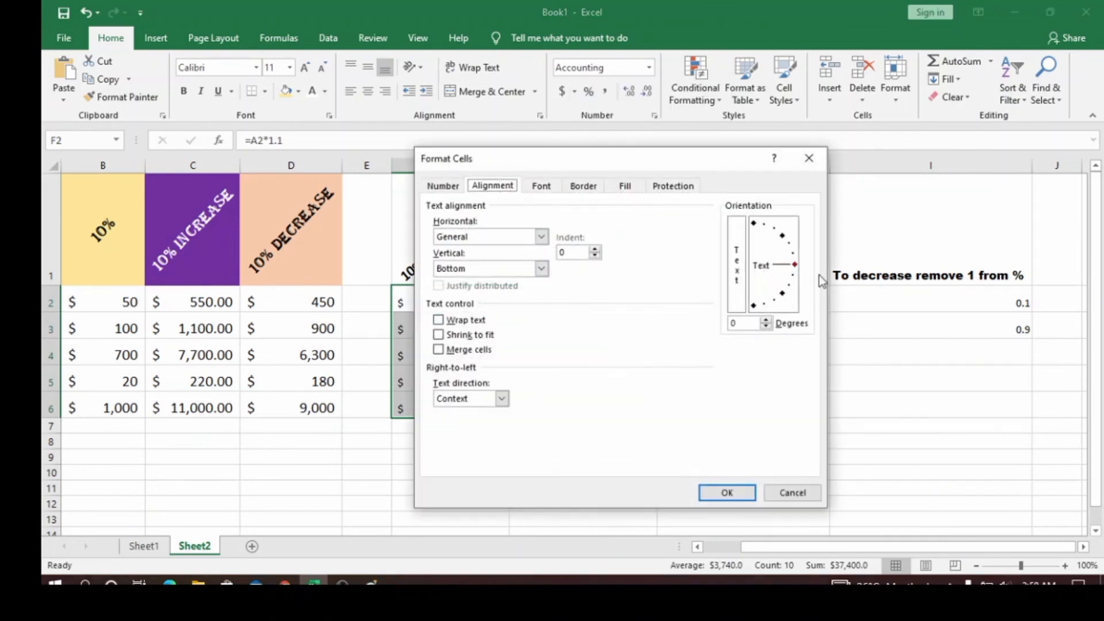
click(625, 187)
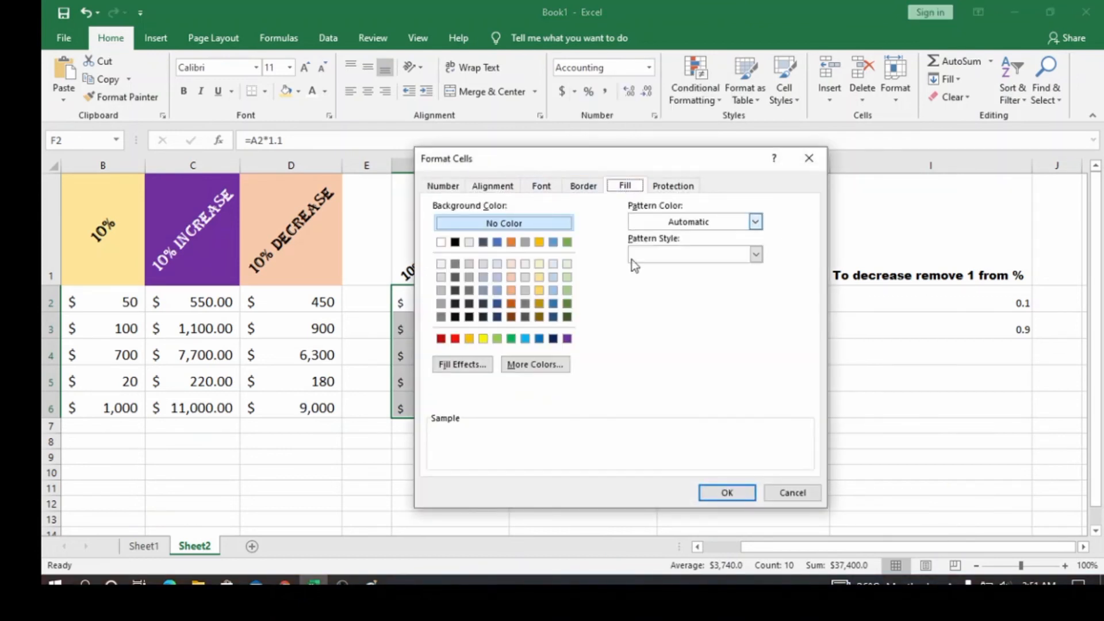
click(539, 277)
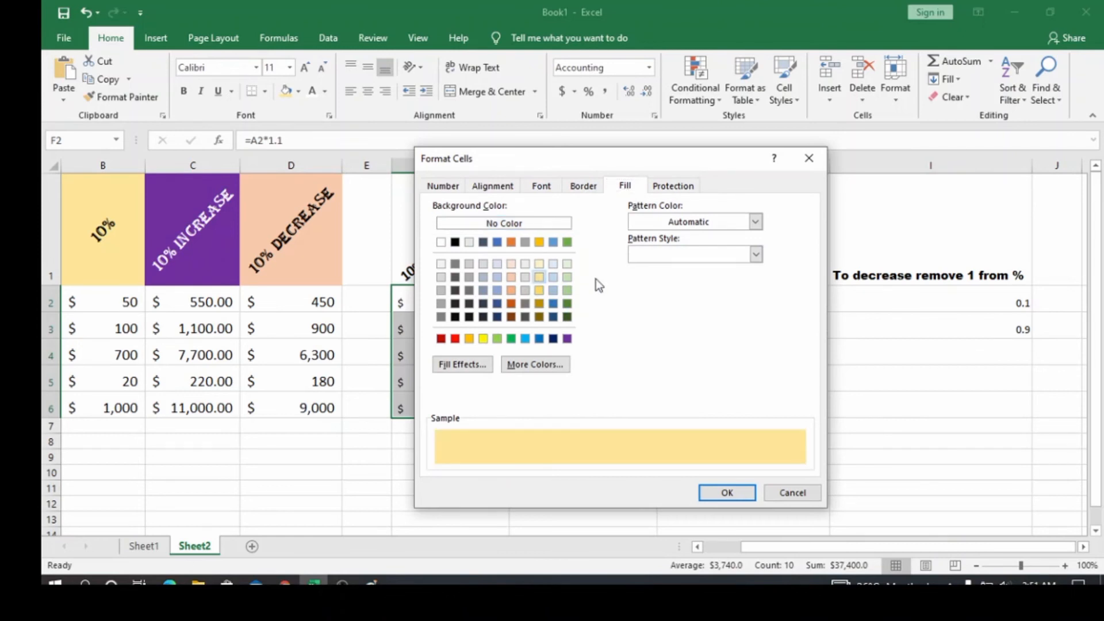
click(569, 277)
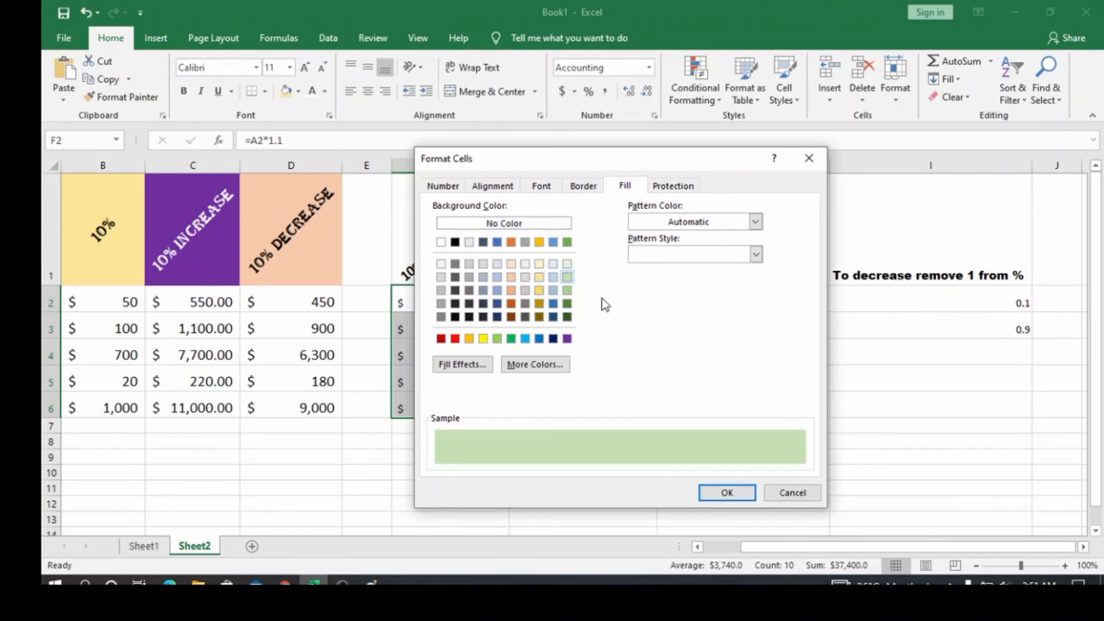
click(728, 493)
drag(508, 440, 518, 426)
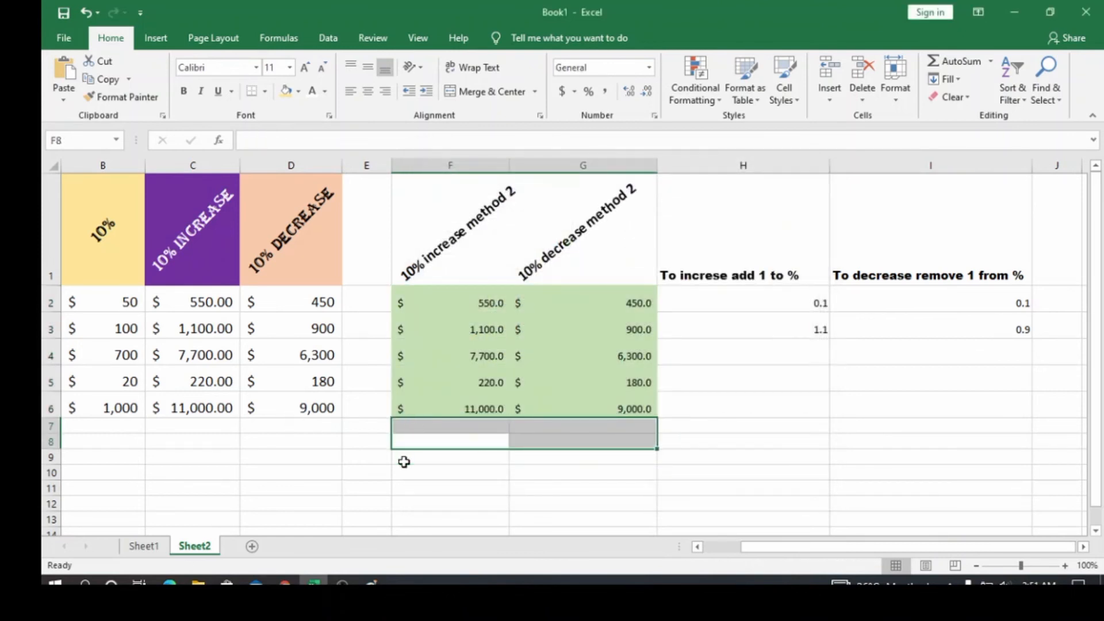
click(810, 493)
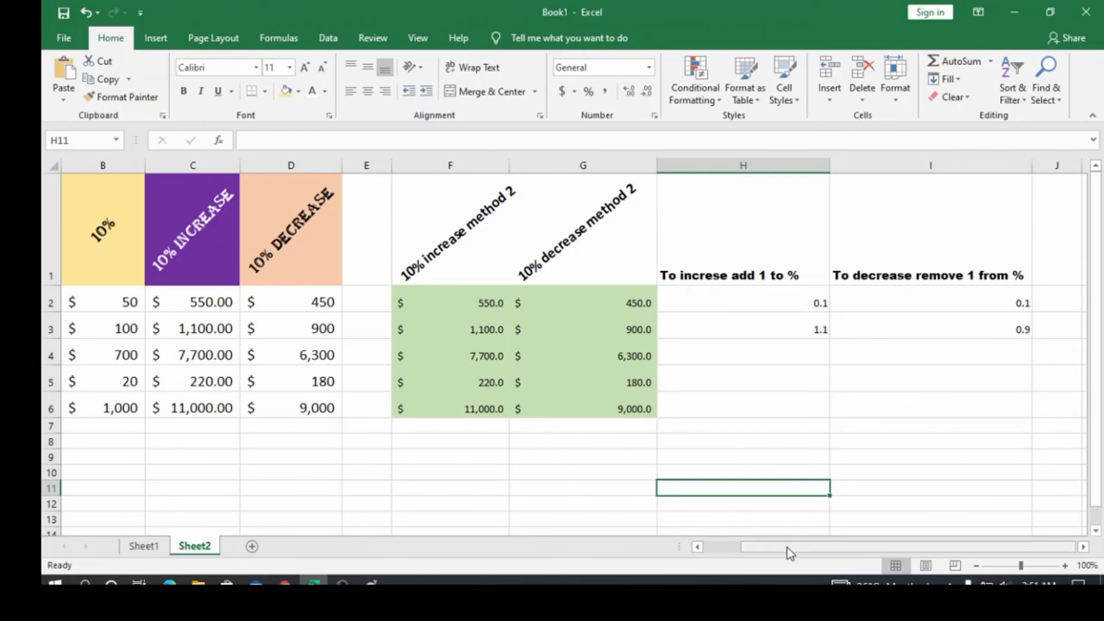
Increase the font size of the second-method results in F2:G6 to 14.
drag(788, 547, 726, 549)
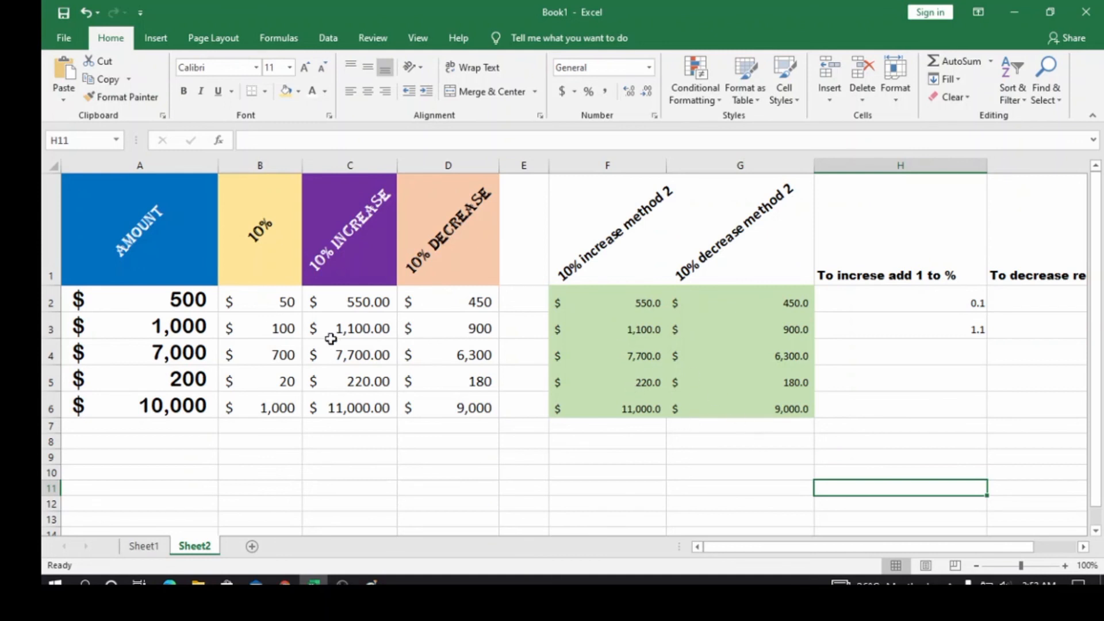
click(305, 69)
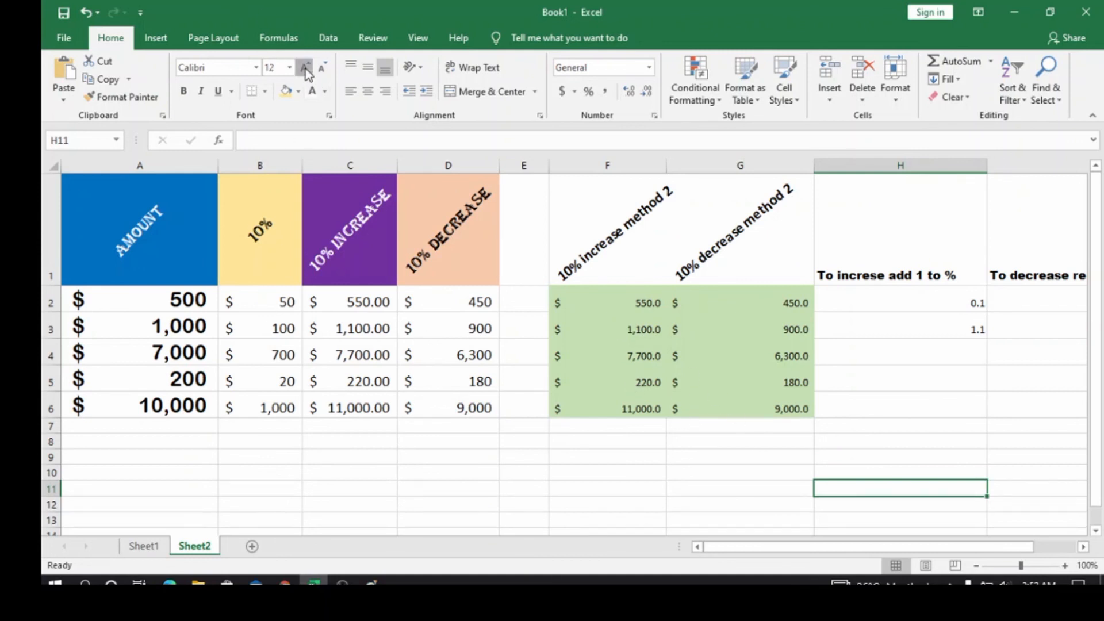
click(305, 69)
click(622, 365)
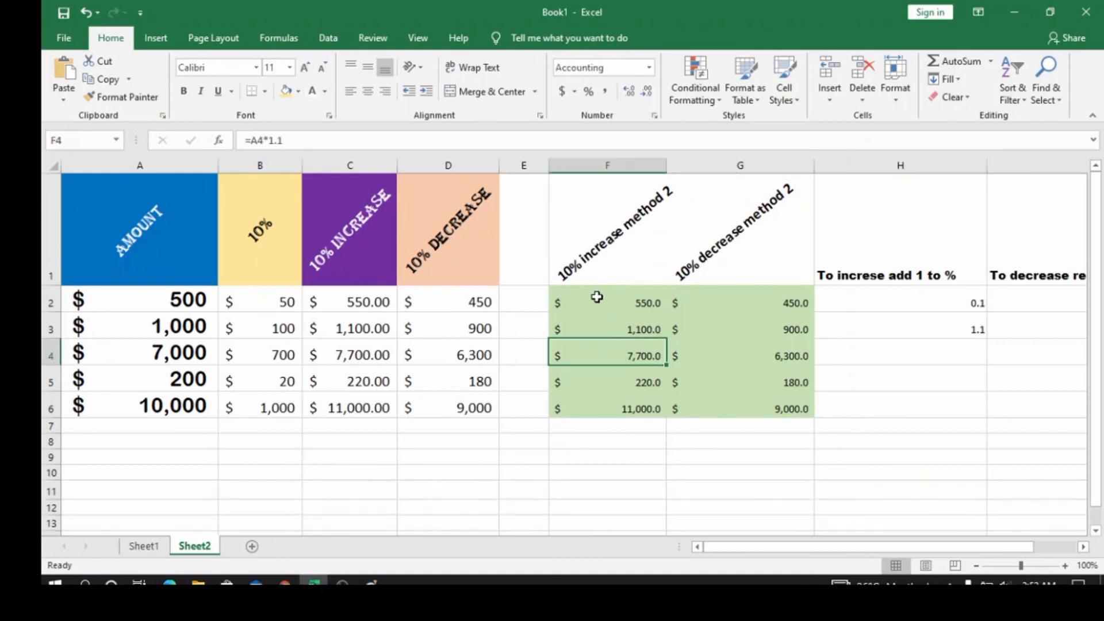
drag(597, 297, 722, 410)
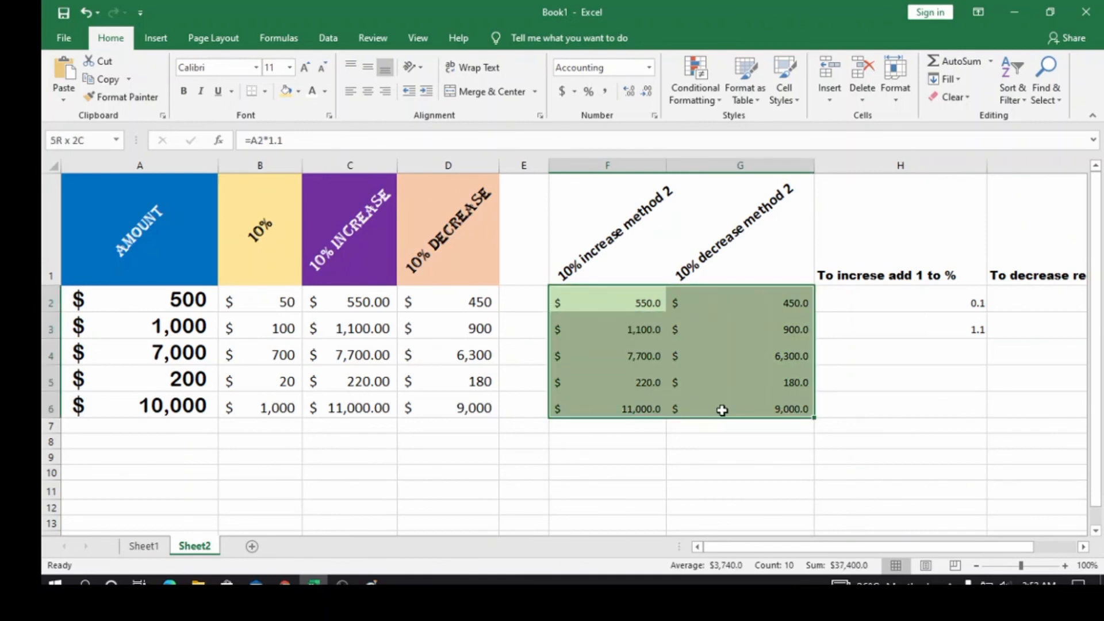
click(305, 69)
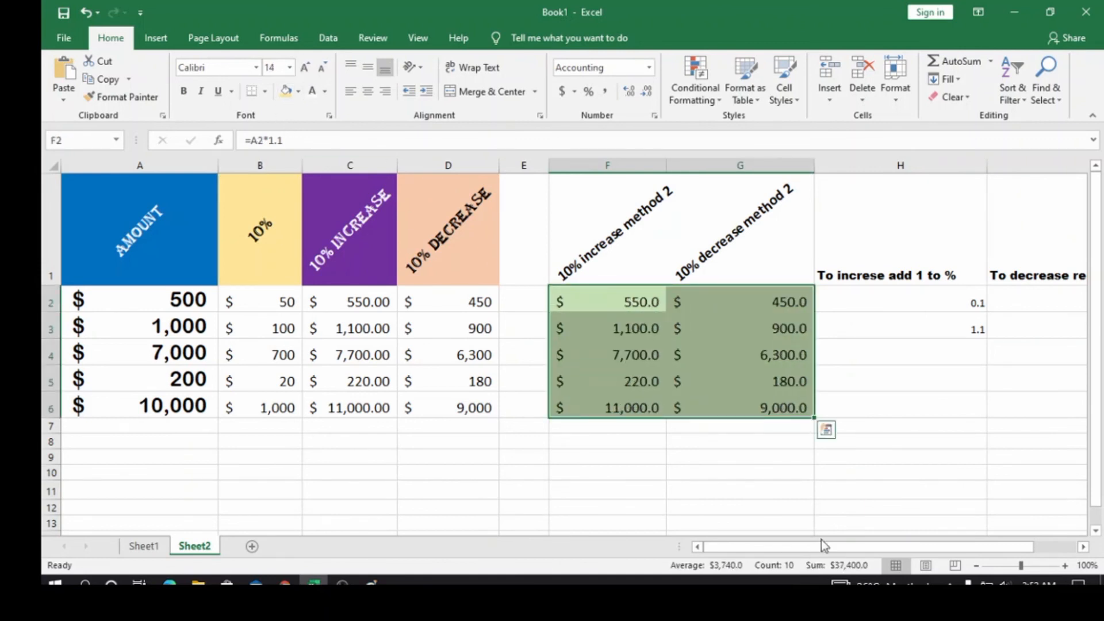
click(759, 490)
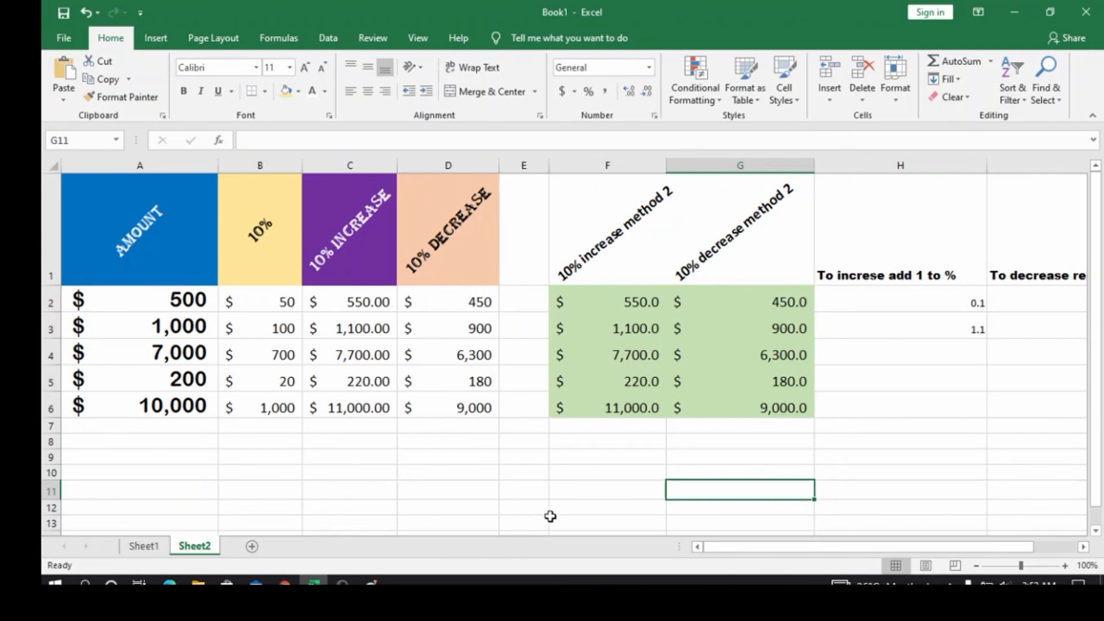